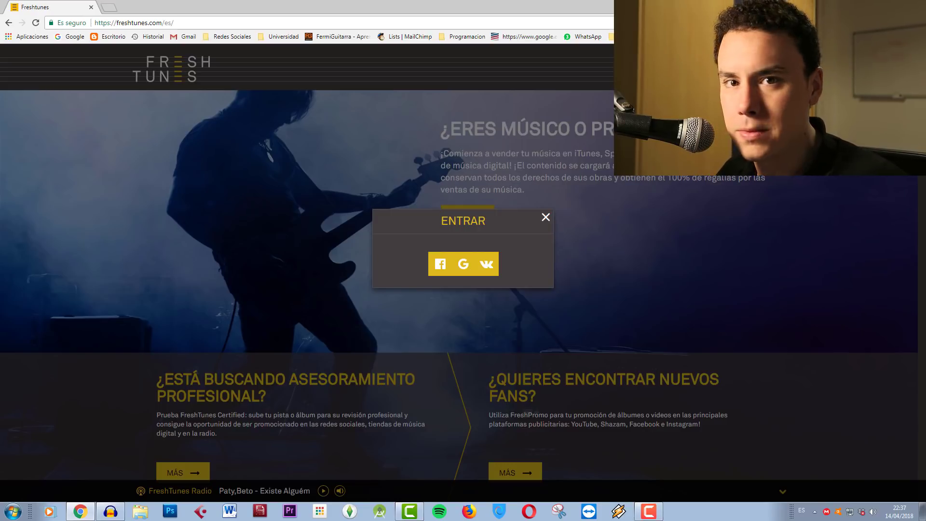
Step: Sign in to the music distribution site with Facebook and look over the album list page
click(440, 264)
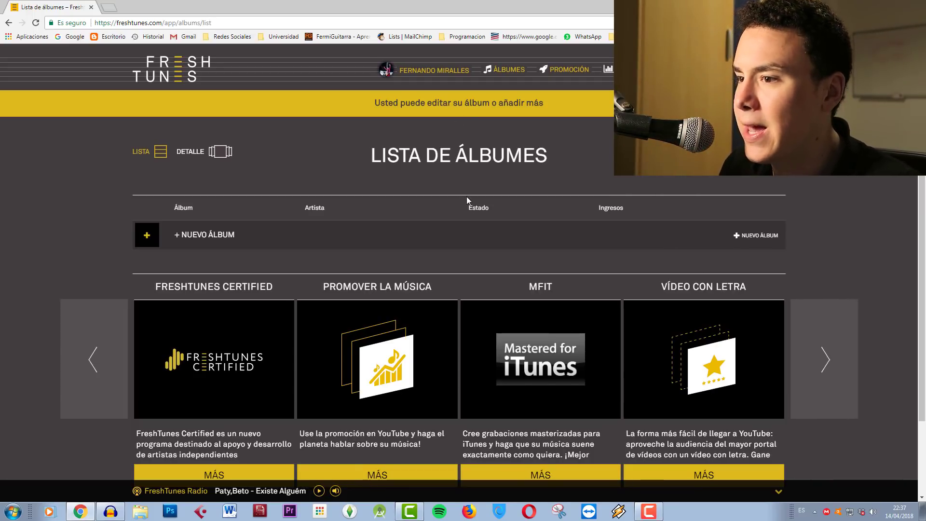
scroll(471, 190, down, 2)
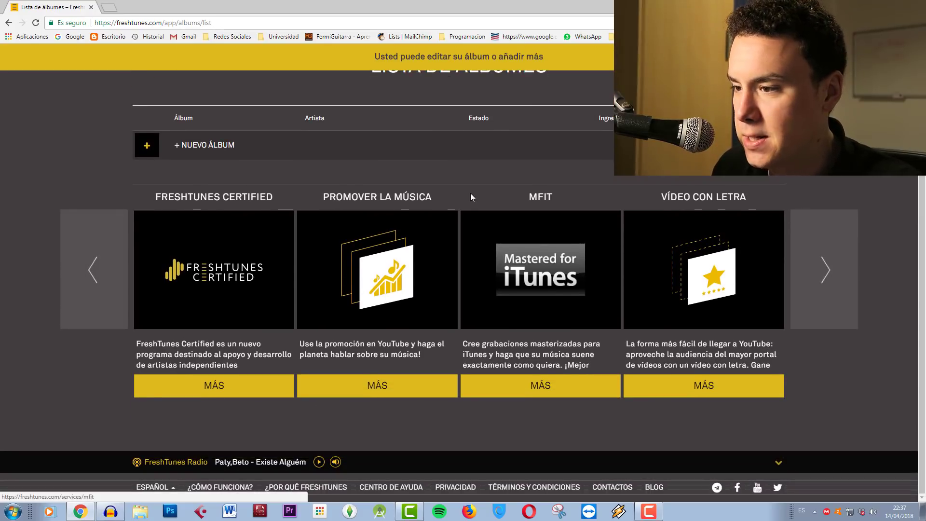
scroll(97, 345, up, 2)
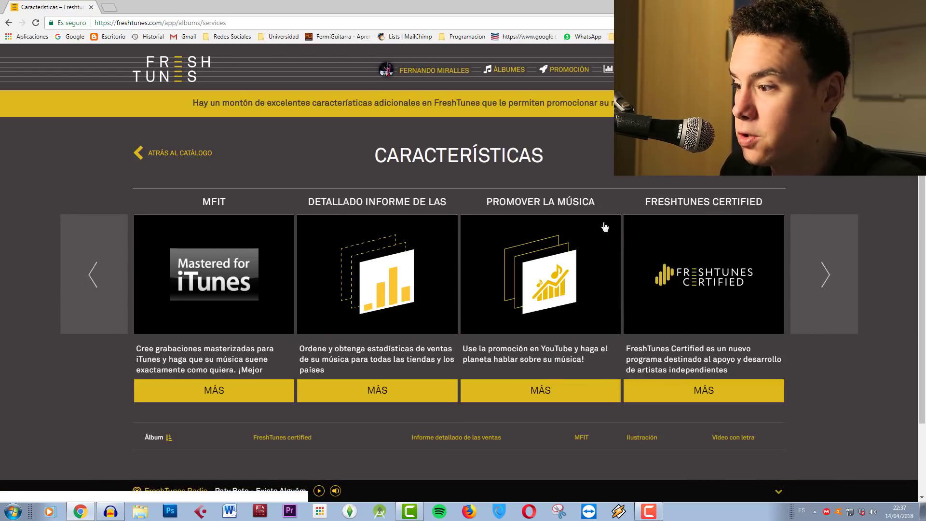
Step: Return to the album list, start a new album and accept the copyright responsibility notice
key(alt+Left)
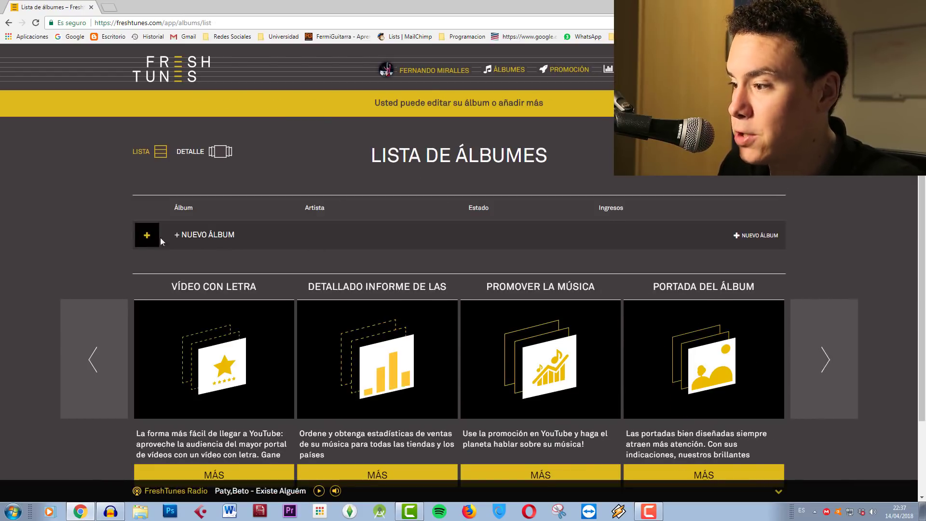
click(169, 235)
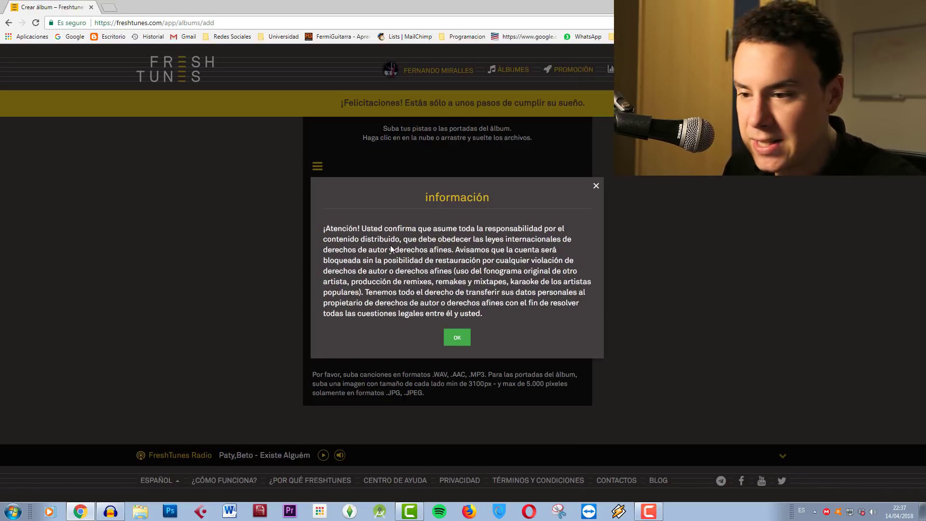
click(460, 343)
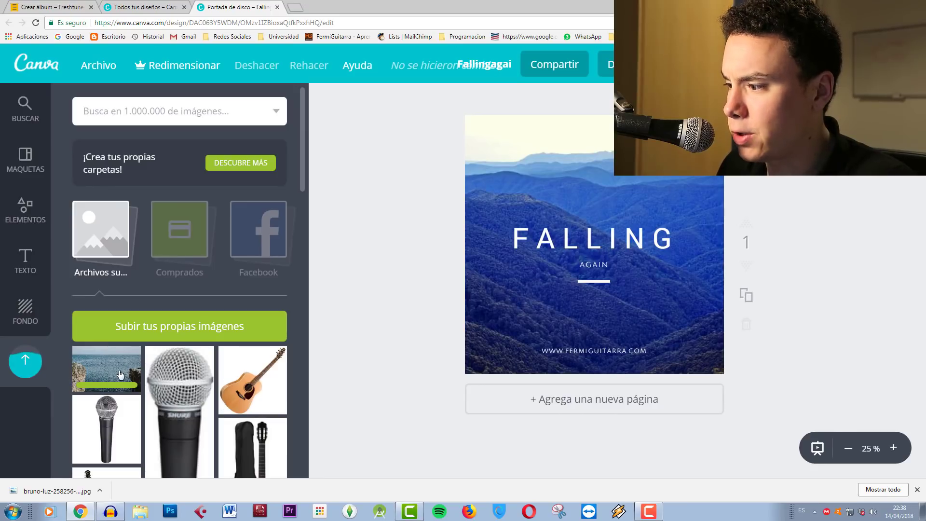
Step: In Canva, replace the mountain background of the Falling Again cover with the uploaded sea and cliffs photo
drag(110, 359, 554, 270)
click(905, 322)
scroll(905, 322, up, 1)
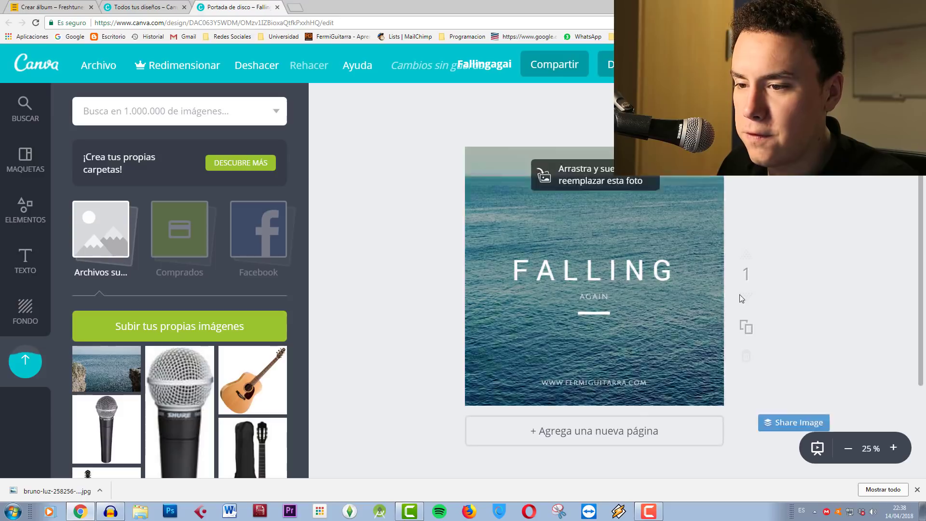
scroll(804, 302, down, 2)
scroll(751, 310, up, 3)
Step: Recrop the cover's background photo so that its left-hand cliff falls inside the frame
click(582, 223)
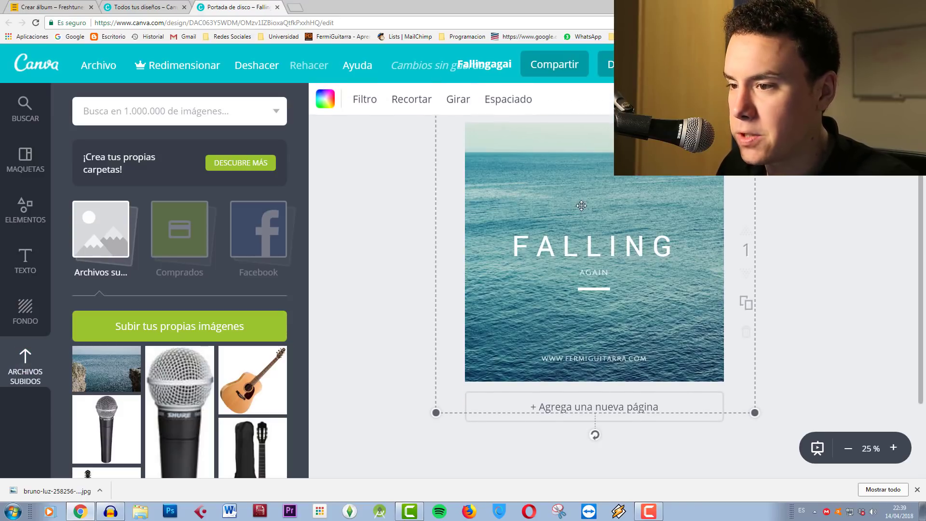
click(404, 111)
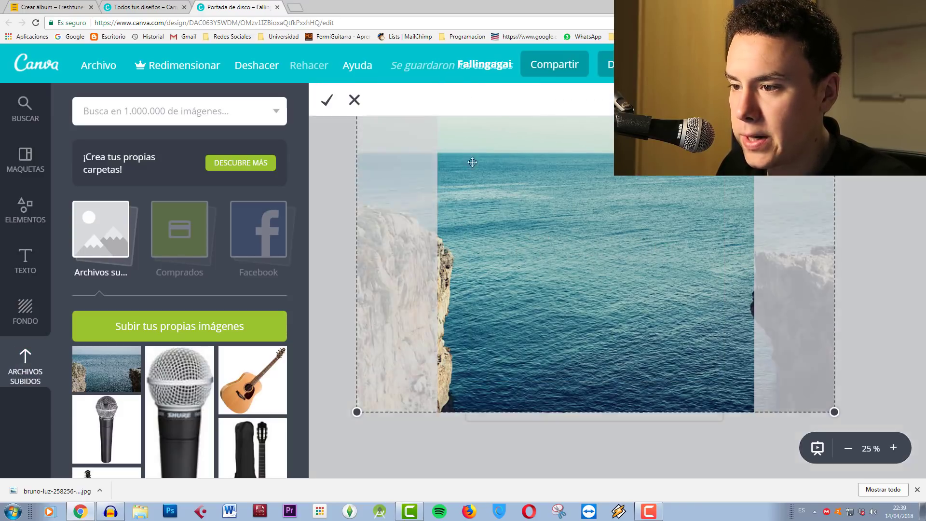
drag(507, 194, 592, 188)
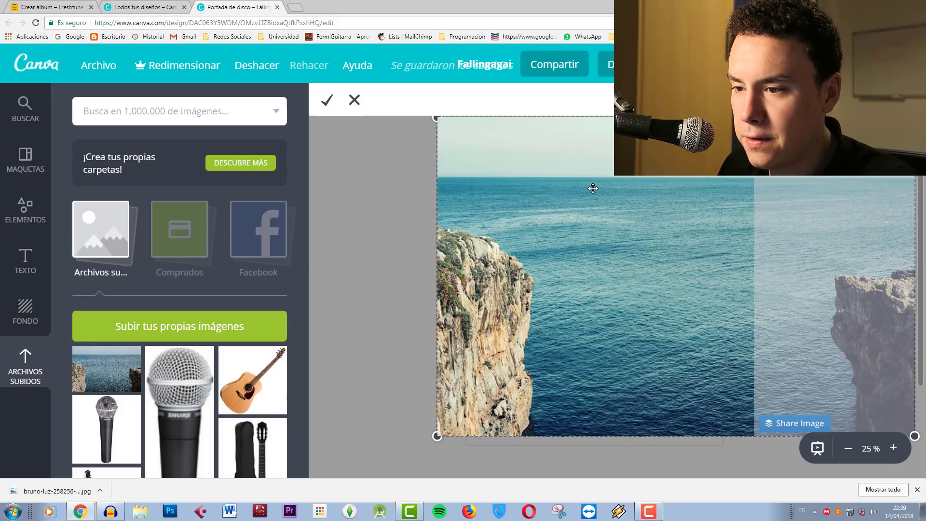
click(327, 100)
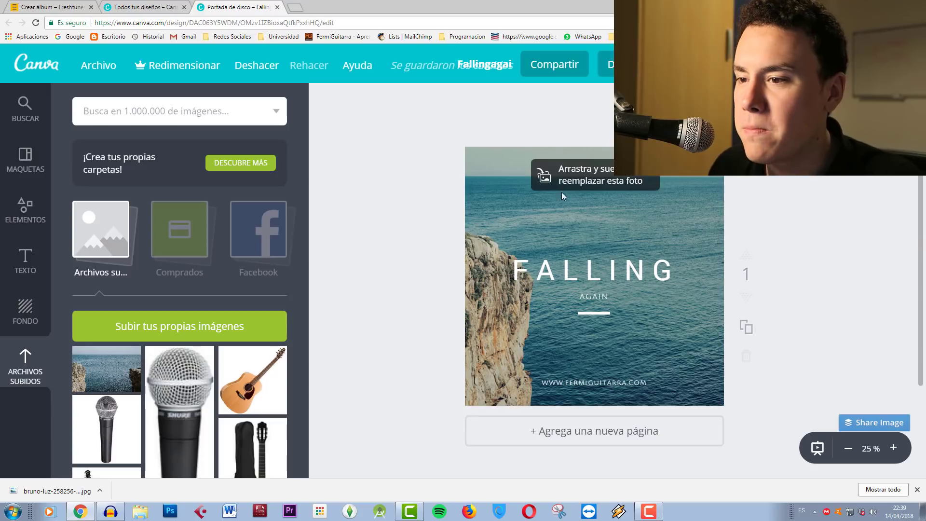
Step: Apply the Drama filter to the cover's background photo
click(560, 188)
click(376, 109)
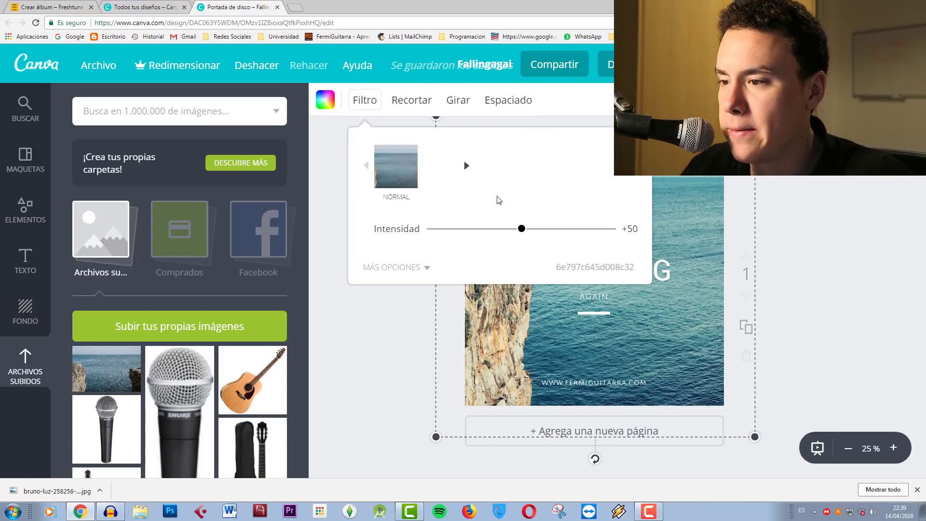
click(502, 179)
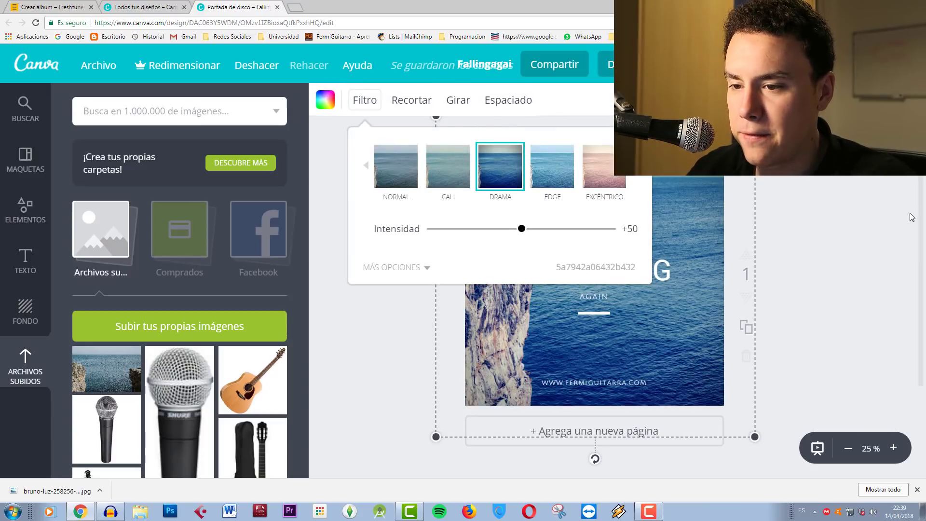
click(364, 100)
click(365, 99)
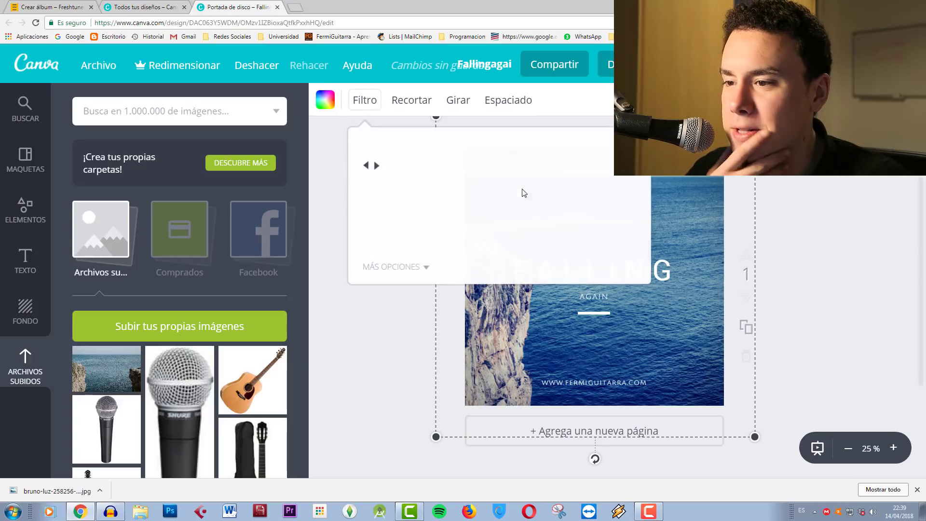
click(815, 246)
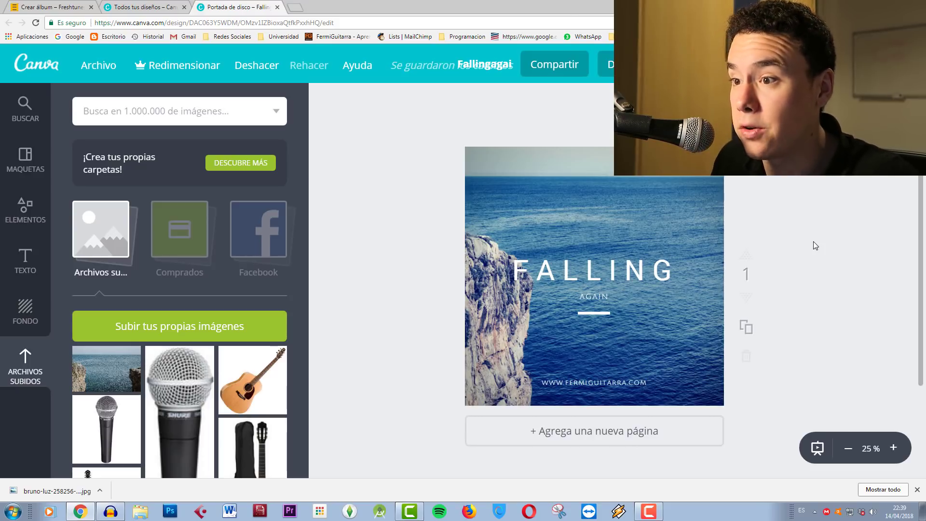
Step: Rename the design as "Falling Again"
click(487, 65)
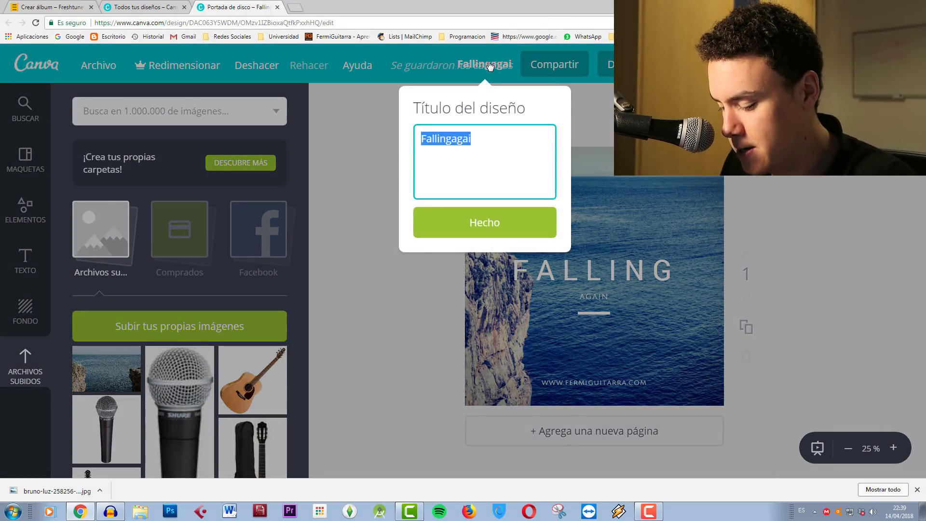
text(Falling Gainb)
key(BackSpace)
key(BackSpace)
key(BackSpace)
key(BackSpace)
key(BackSpace)
text(Again)
key(Return)
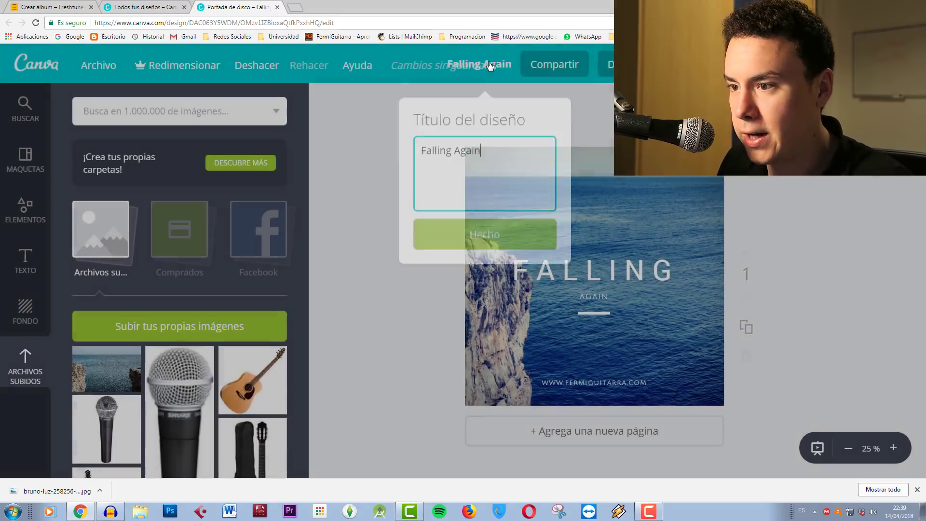
Step: Save the album cover design
click(96, 65)
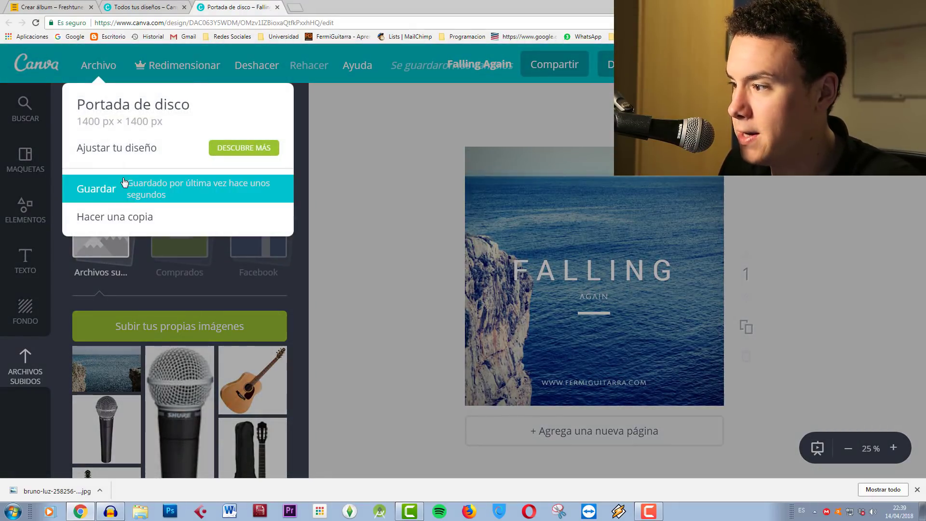
click(124, 182)
click(94, 68)
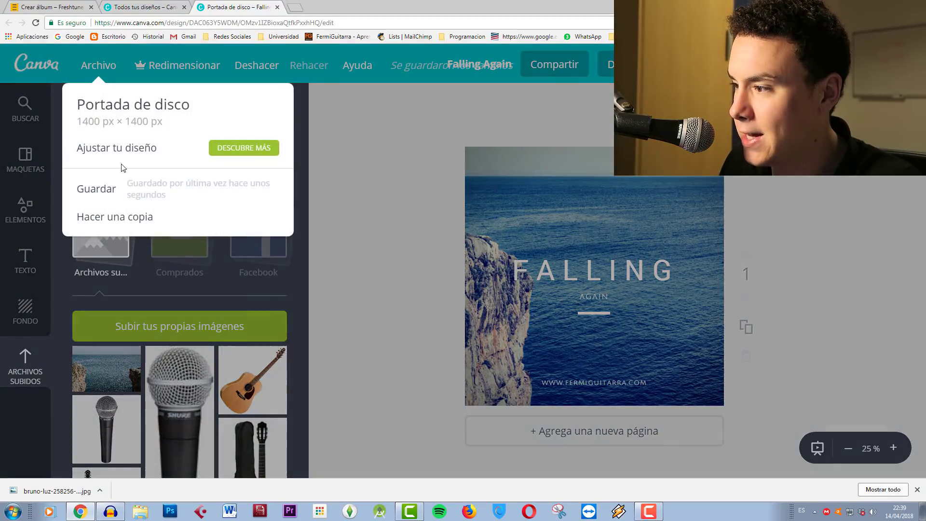
click(349, 135)
Step: Download the album cover as a PNG image
click(620, 68)
click(627, 139)
click(615, 177)
click(626, 227)
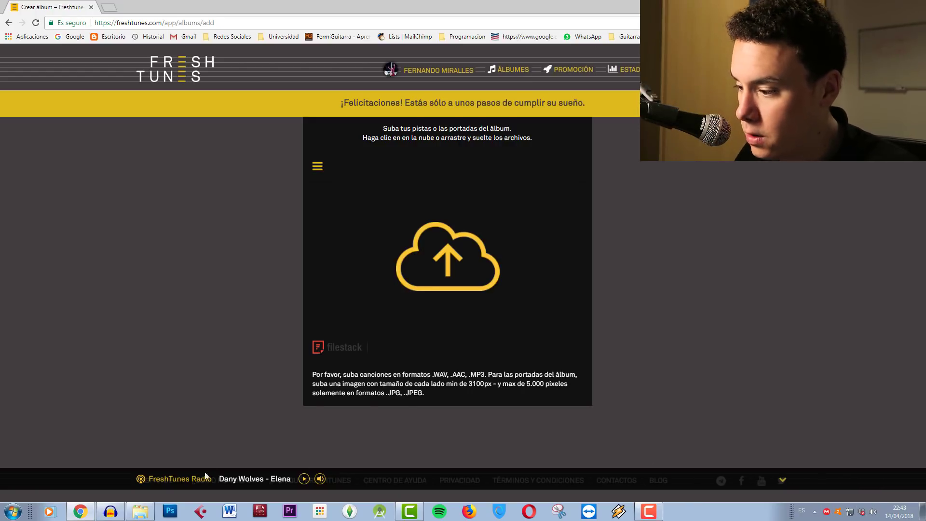
Step: Open the Fermi music folder in Windows Explorer and move its window lower over the album upload page
click(140, 511)
click(560, 275)
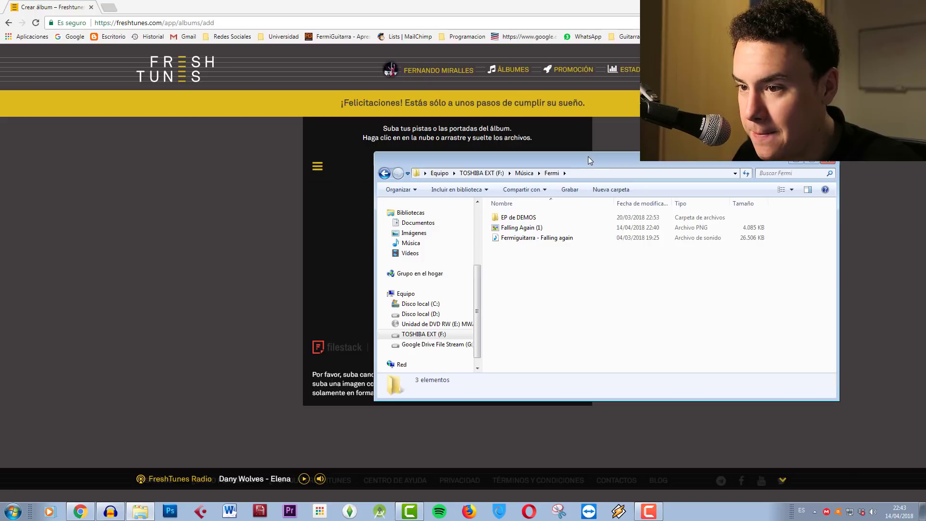
drag(588, 156, 597, 246)
Step: Try to add the Falling Again audio file and the PNG cover to the album upload area
drag(569, 327, 465, 209)
ctrl+click(562, 317)
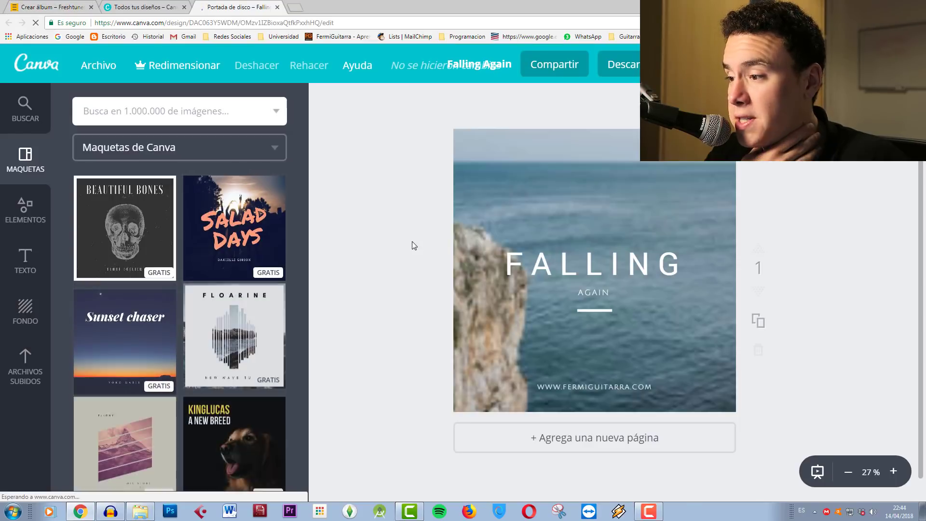
Step: Download the Falling Again cover from Canva as a JPG image
click(622, 64)
click(622, 139)
click(621, 177)
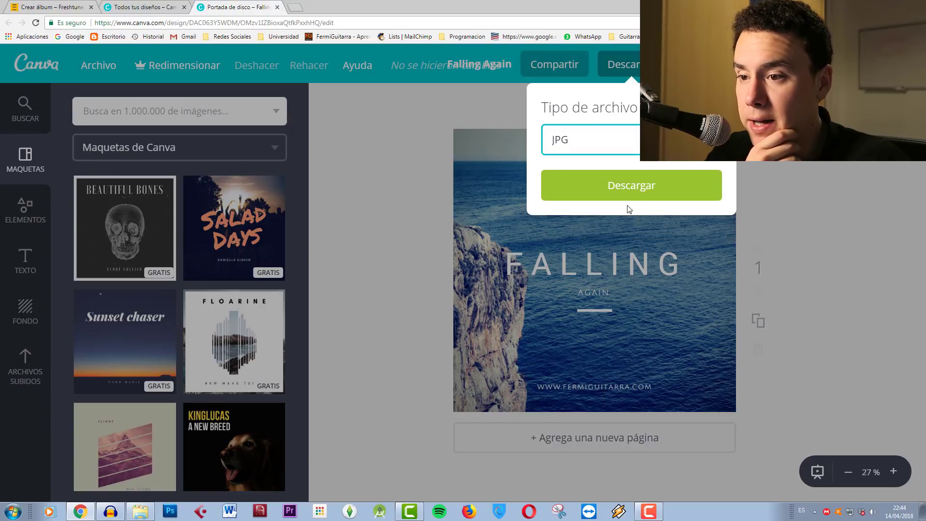
click(626, 189)
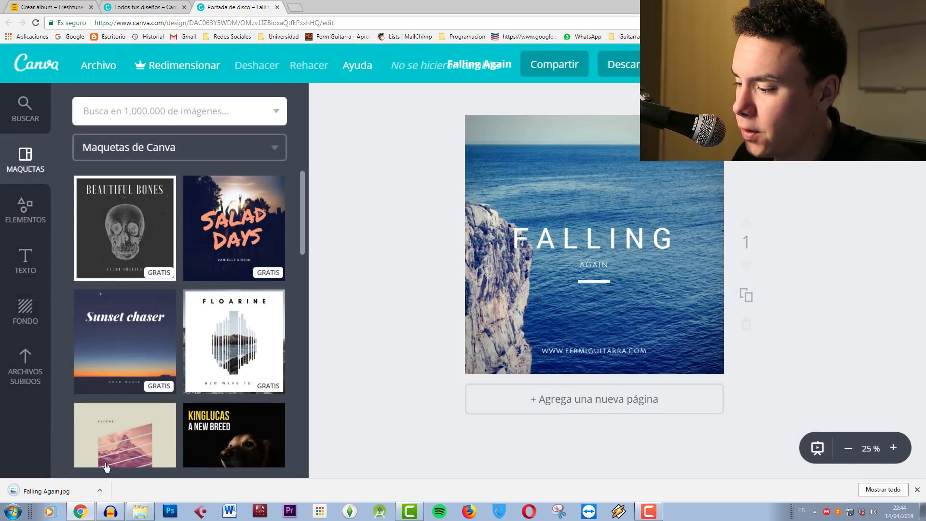
Step: Put the downloaded Falling Again.jpg in the Fermi folder and delete the PNG file "Falling Again (1)"
drag(47, 491, 609, 376)
click(591, 393)
click(556, 320)
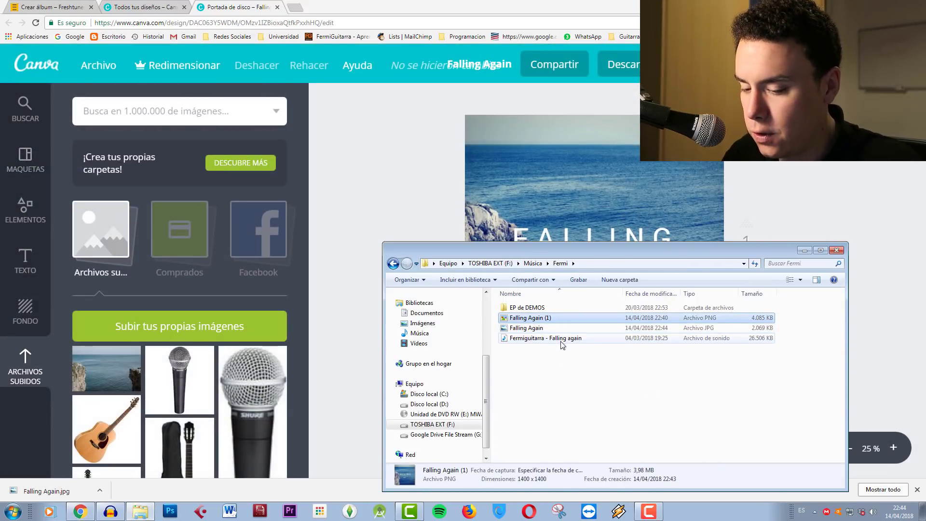
key(Delete)
click(501, 295)
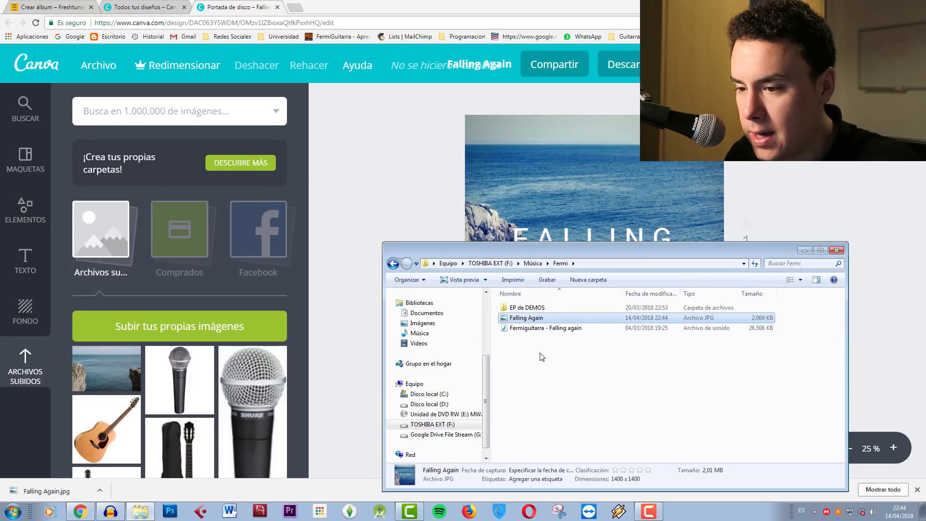
Step: Try to add the JPG cover from the Fermi folder to the FreshTunes upload page, and go back to that page
drag(544, 360, 64, 4)
drag(63, 4, 631, 356)
click(554, 334)
drag(560, 321, 348, 267)
key(alt+Left)
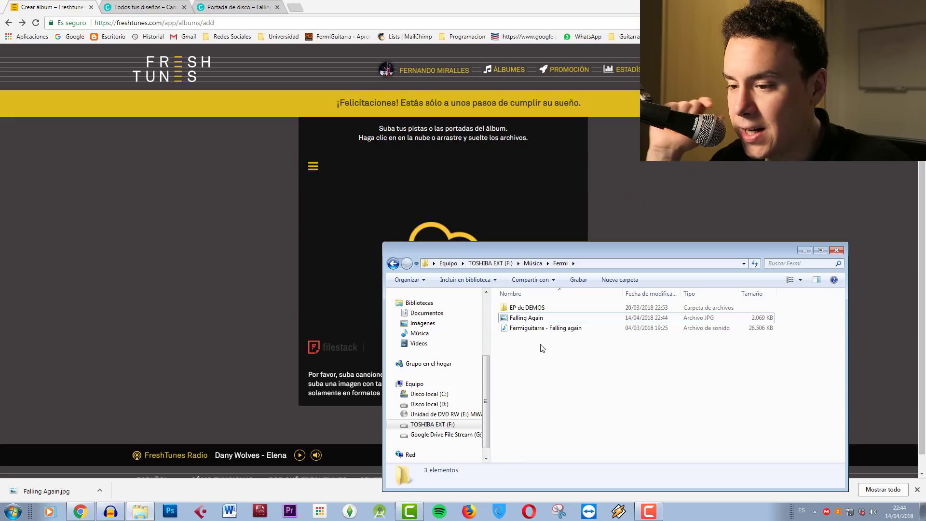
Step: Add "Fermiguitarra - Falling again.wav" and "Falling Again.jpg" from the Fermi folder to the album's upload list
click(545, 328)
ctrl+click(526, 317)
drag(526, 318, 376, 230)
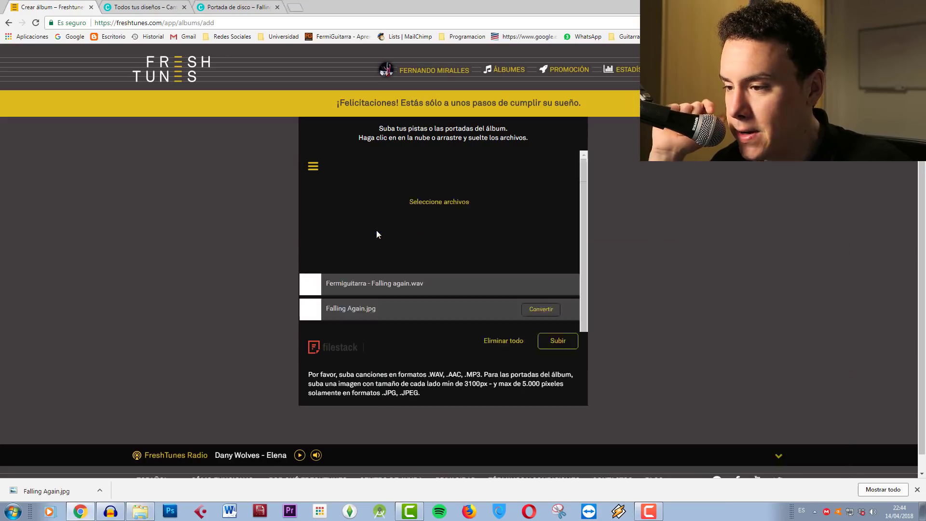
Step: Save the cover image with its full-frame crop, upload both files and dismiss the cover size notice
click(540, 310)
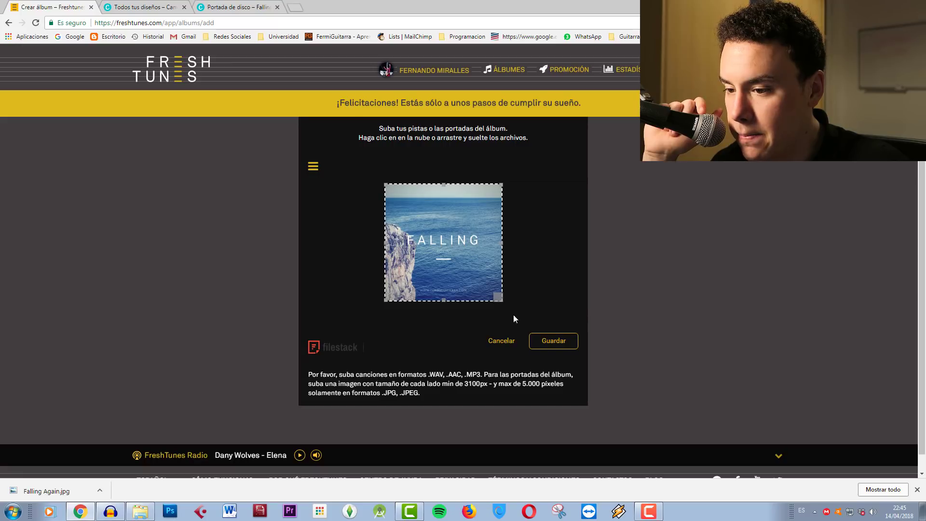
click(551, 342)
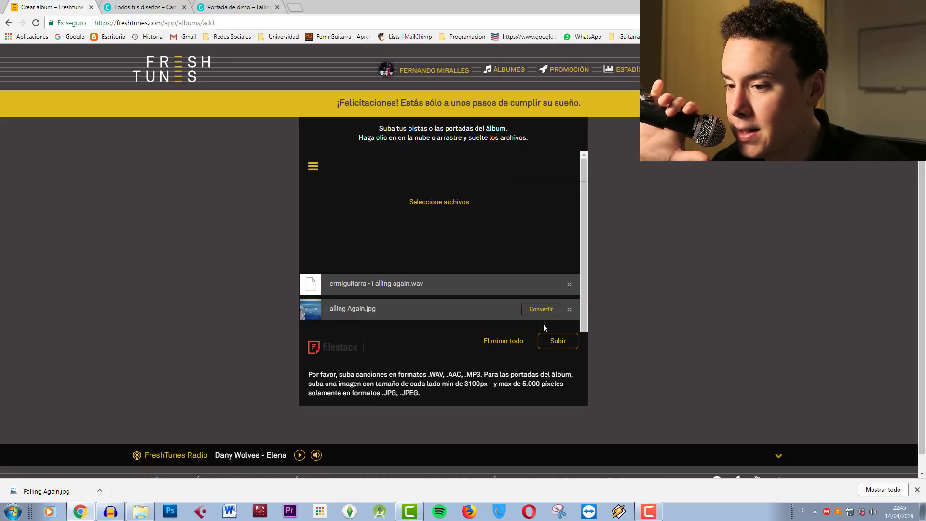
click(565, 346)
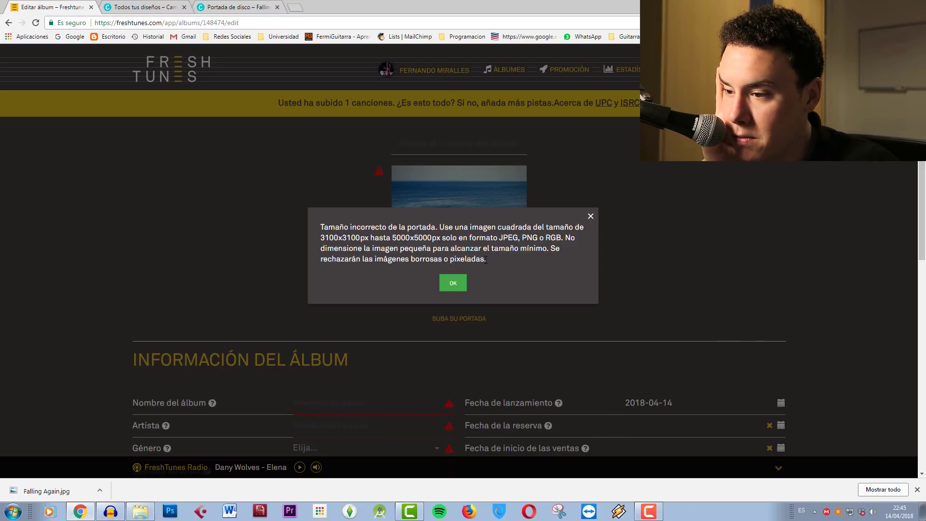
click(463, 284)
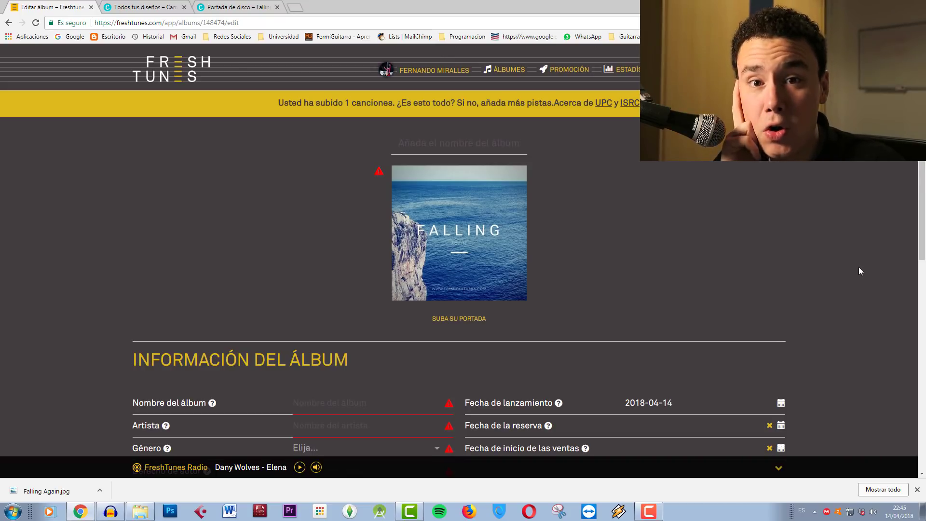
Step: Enter "Falling Again" as the album name above the cover
scroll(858, 264, down, 1)
scroll(723, 256, up, 1)
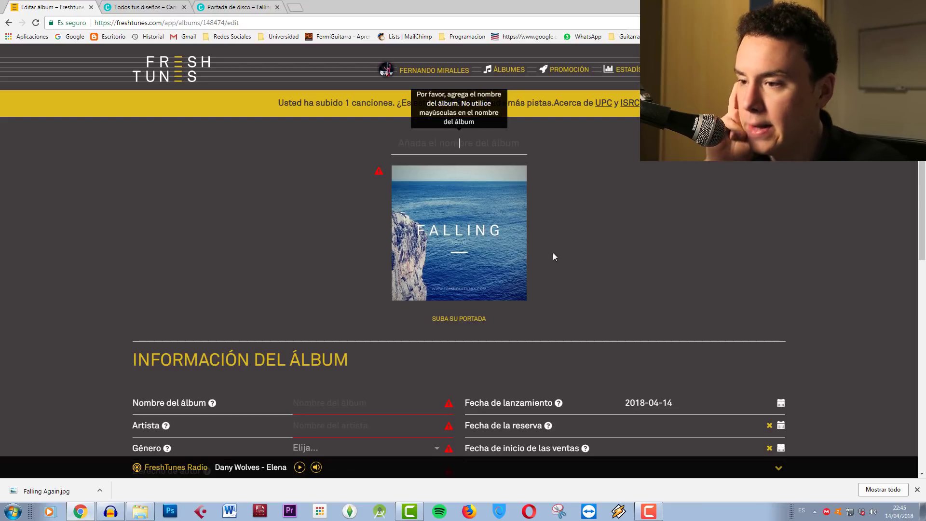
text(Falli)
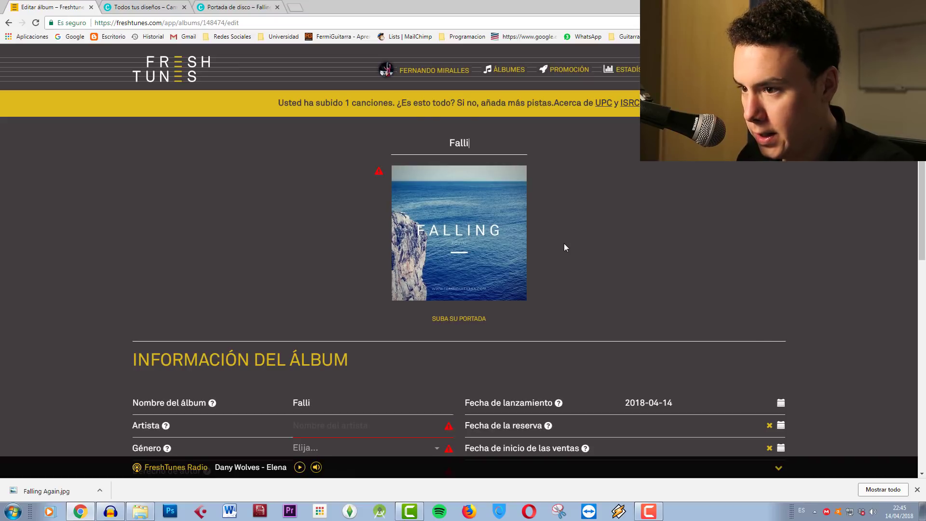
text(ng Again)
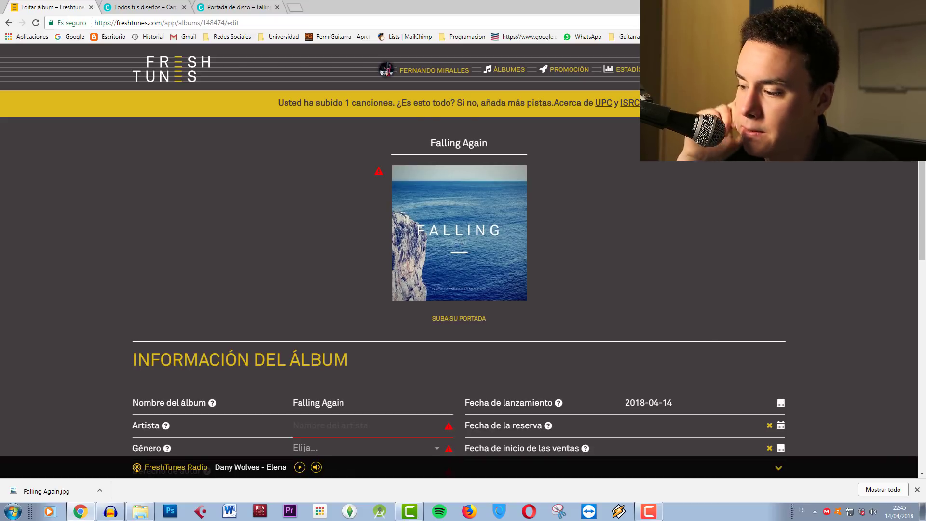
Step: Switch to Canva, dismiss the Canva for Work offer and create a new custom design of 3100 × 3100 px
click(228, 5)
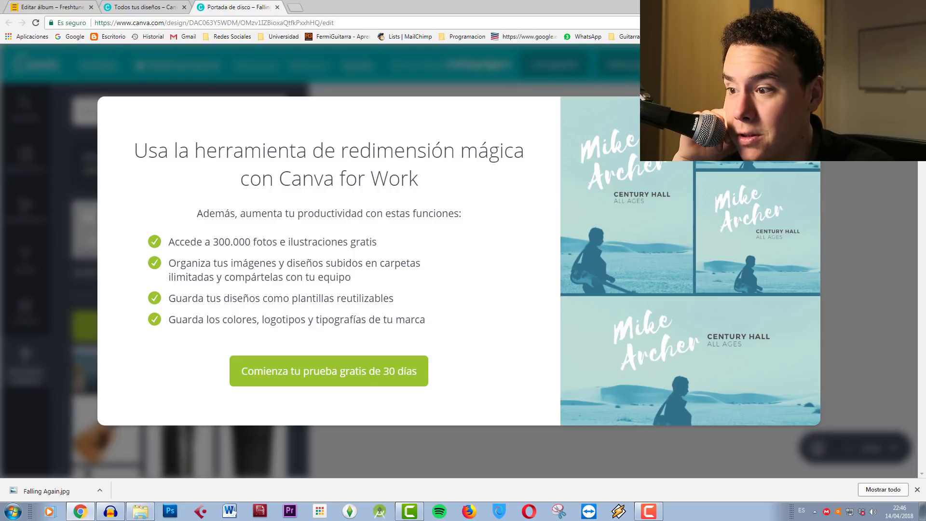
click(806, 111)
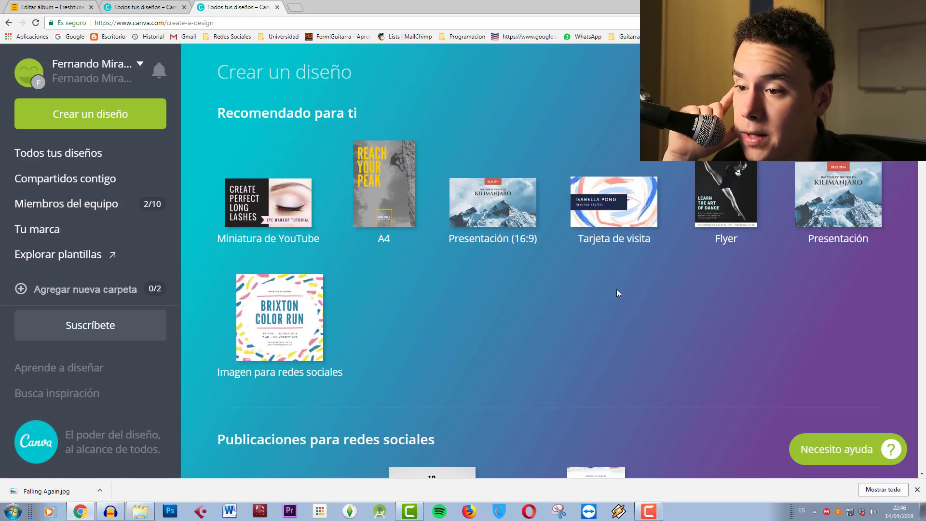
click(810, 72)
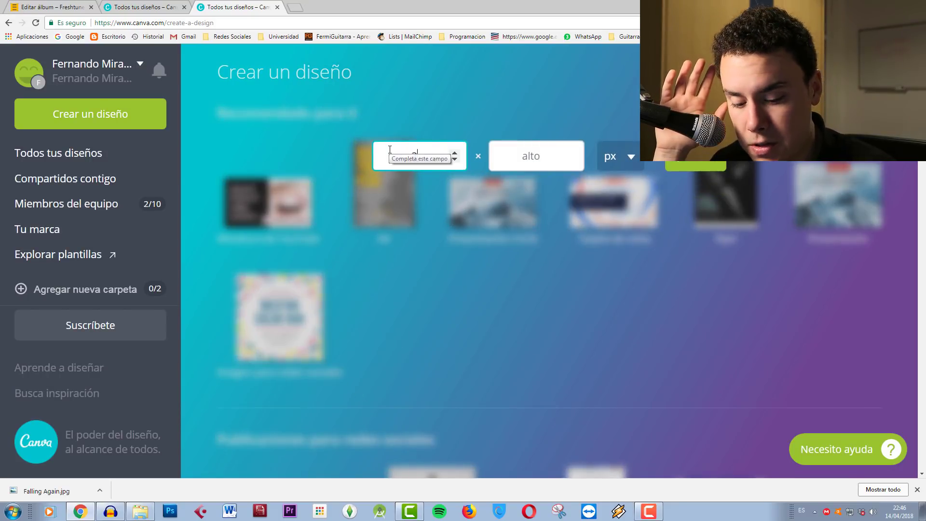
click(543, 148)
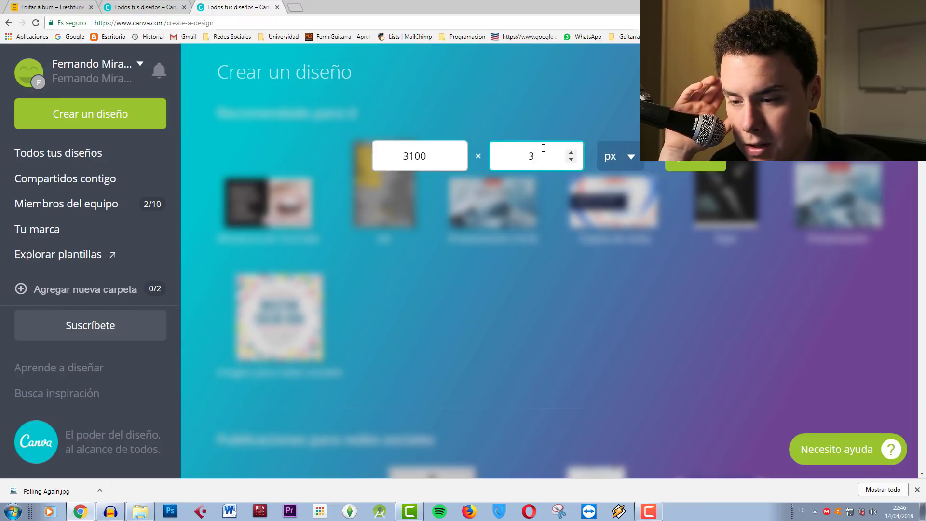
text(3100)
key(Return)
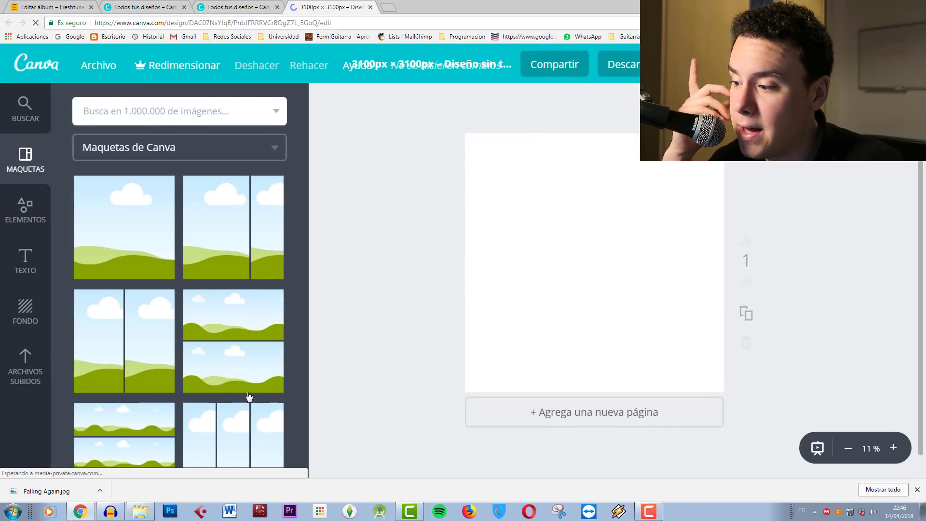
Step: Upload the Falling Again JPG from the Fermi folder to the Canva design and place it on the blank page
click(131, 512)
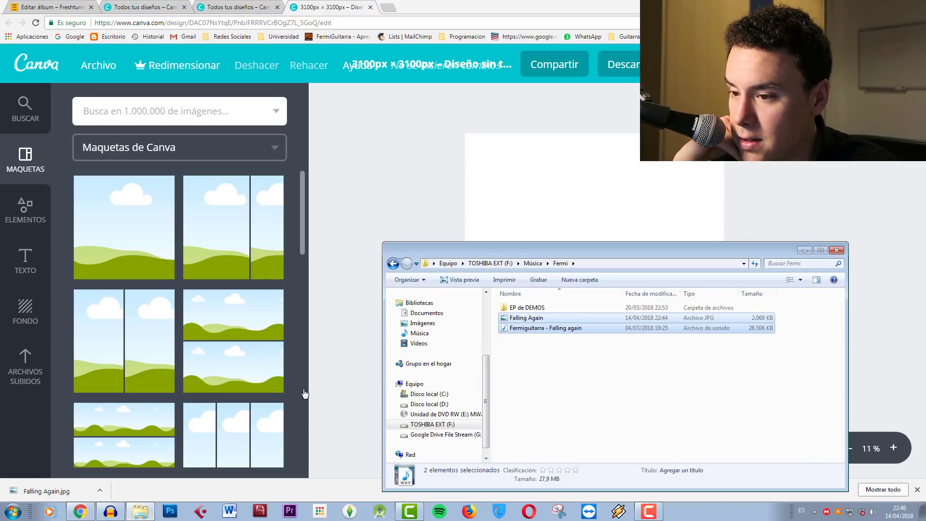
click(618, 356)
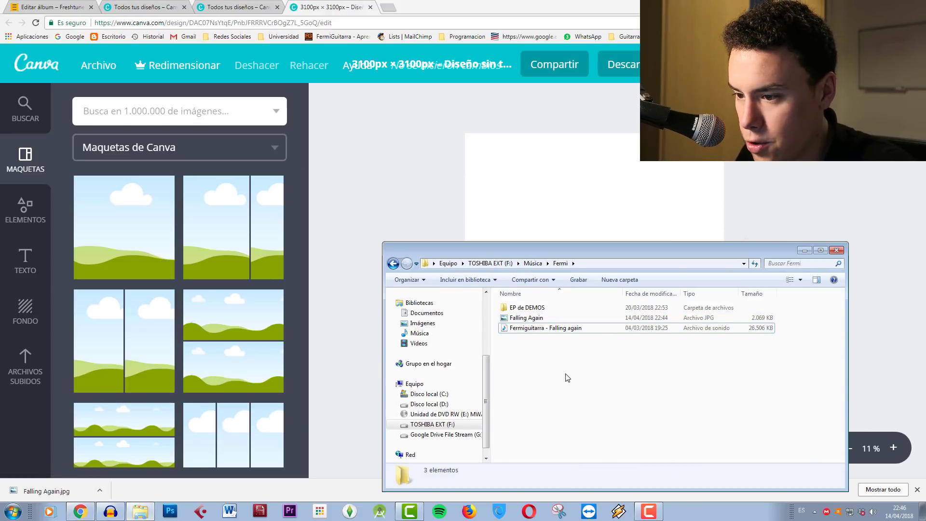
drag(552, 320, 250, 246)
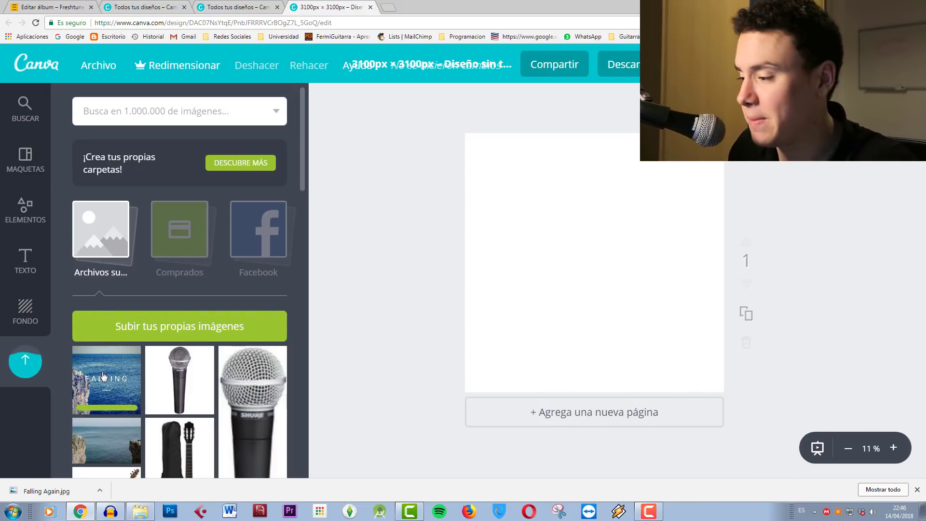
drag(103, 376, 695, 180)
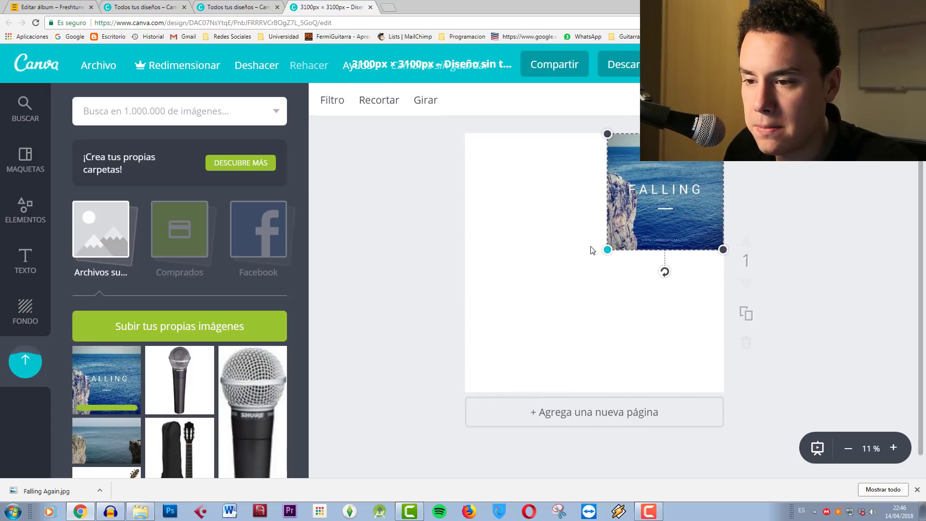
Step: Enlarge the cover image until it fills the whole page, and check it in a full-screen preview
drag(608, 248, 499, 426)
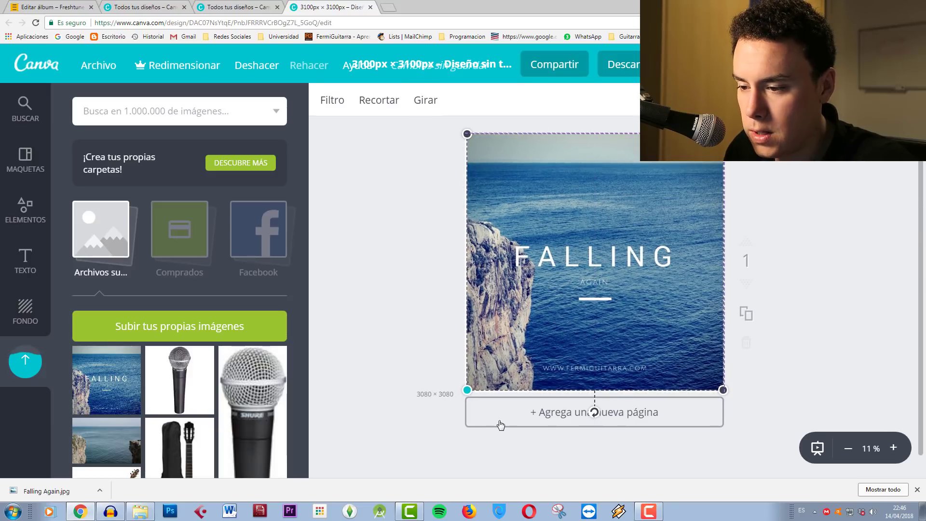
drag(465, 391, 467, 391)
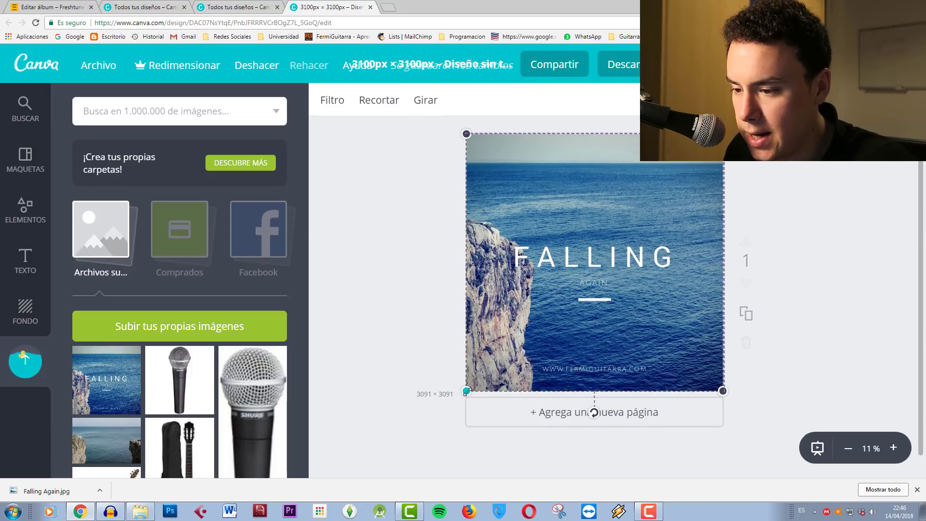
drag(466, 391, 465, 392)
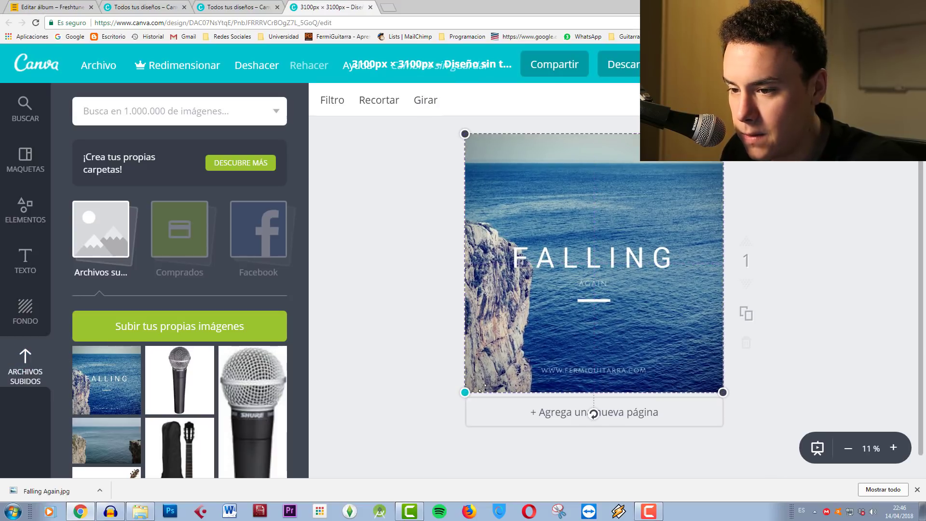
click(818, 448)
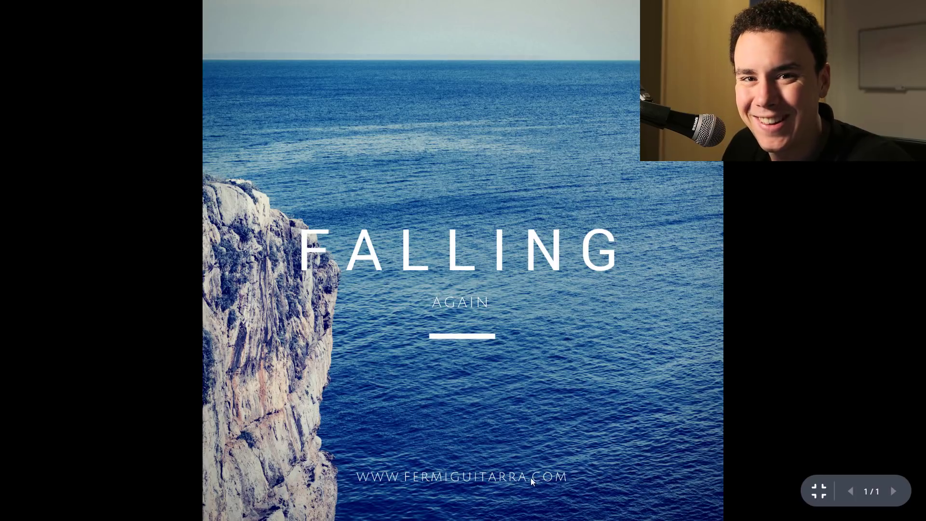
key(Escape)
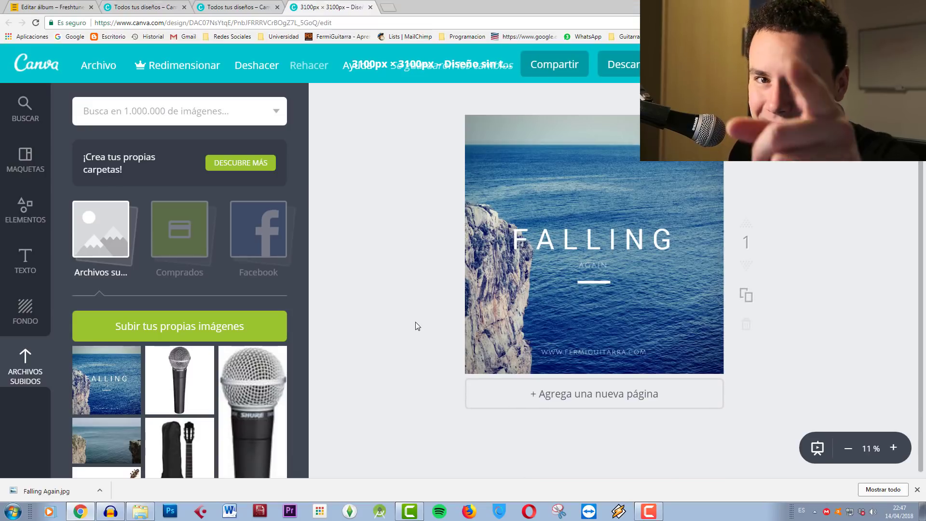
Step: Download the 3100 × 3100 px cover design as a JPG and return to the FreshTunes album page
click(99, 65)
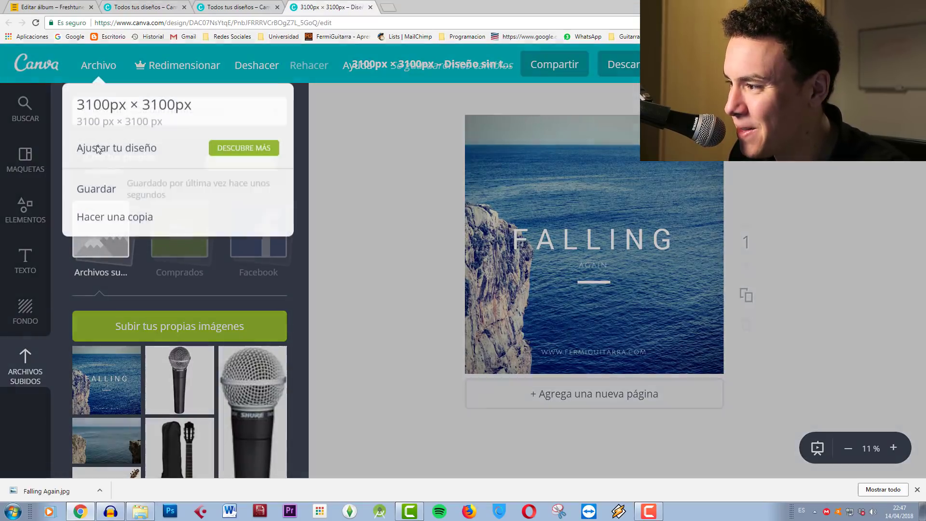
click(121, 213)
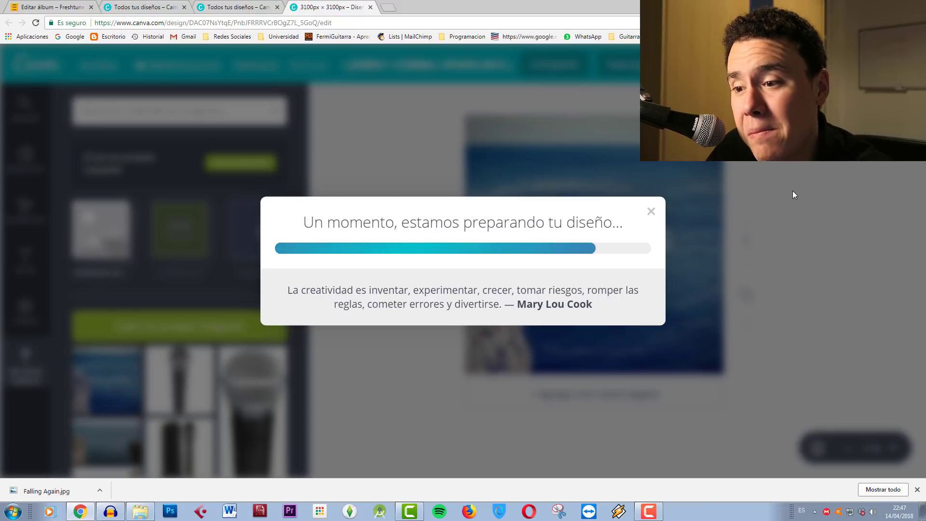
click(651, 192)
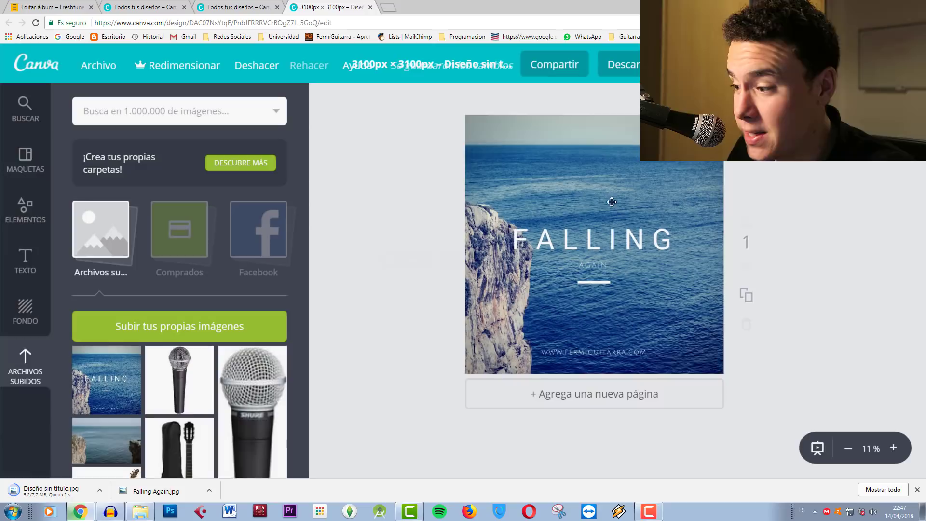
click(53, 495)
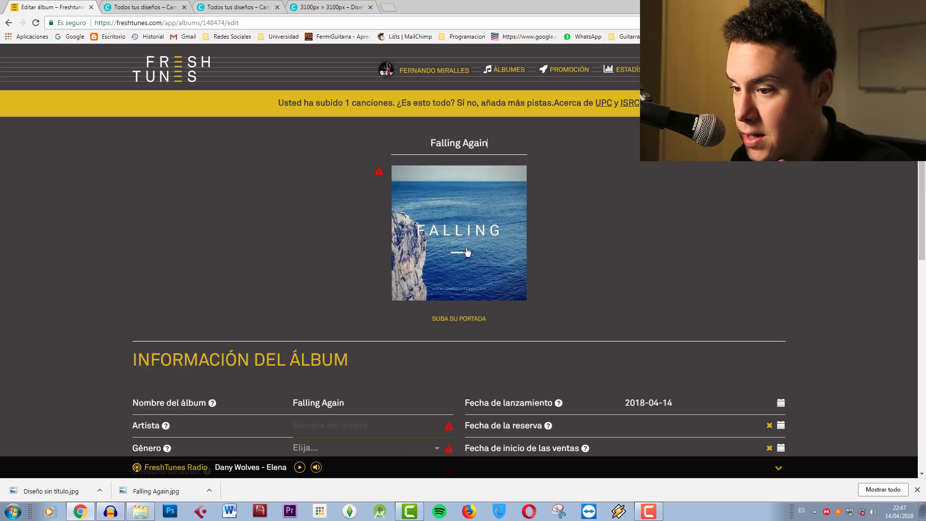
Step: Replace the album's cover in FreshTunes with the newly downloaded JPG and save it with its full-frame crop
click(462, 320)
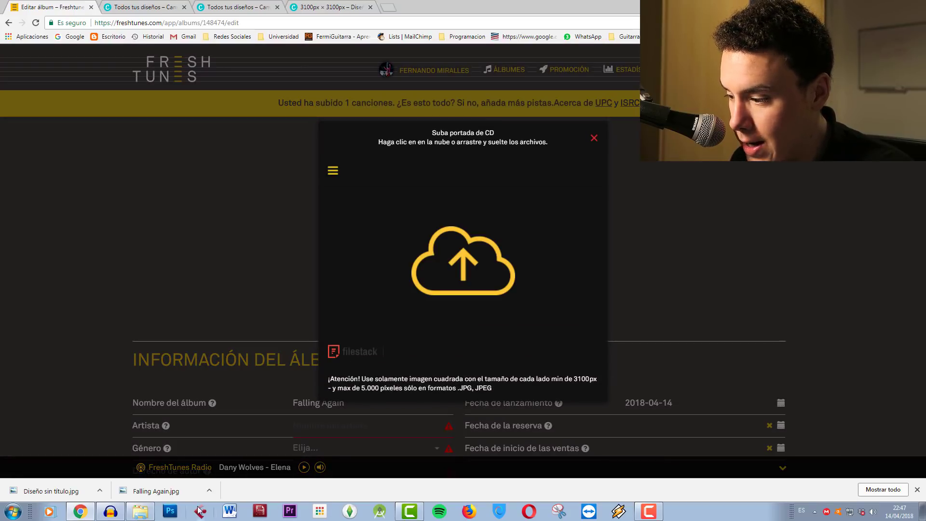
click(462, 255)
drag(567, 321, 451, 213)
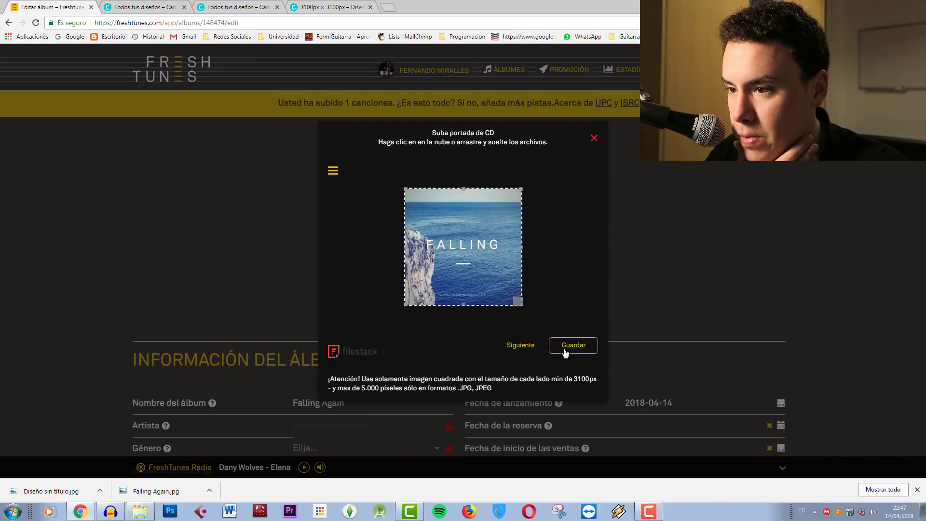
click(576, 352)
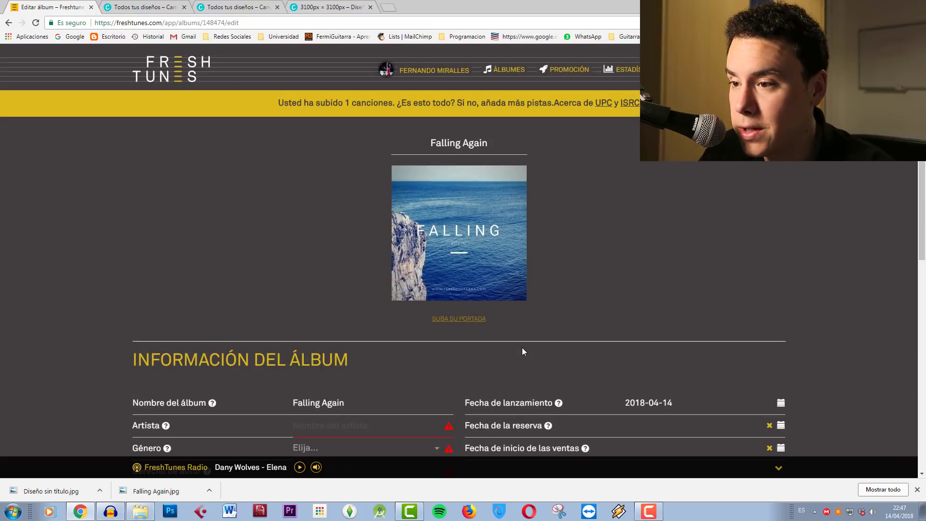
Step: Enter "FermiGuitarra" as the artist in the album information
scroll(596, 278, down, 3)
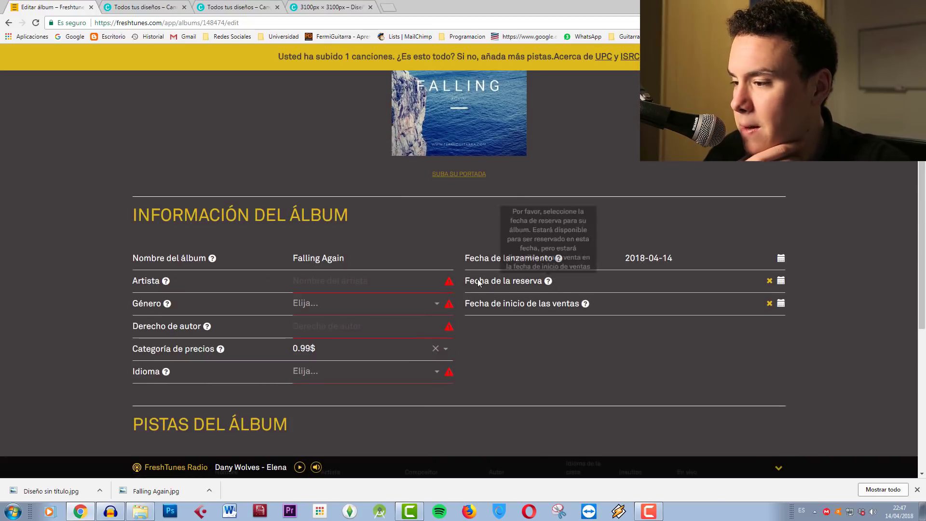
scroll(262, 249, down, 1)
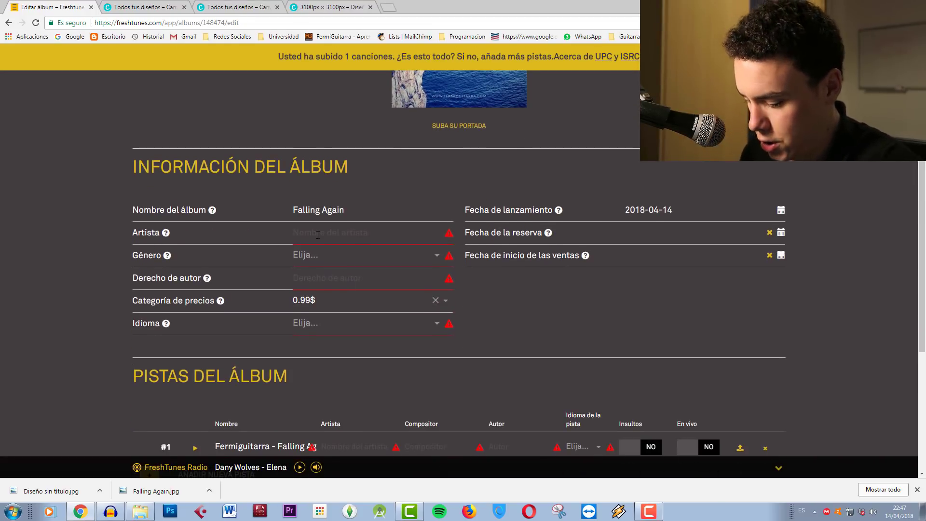
text(miGuitarra)
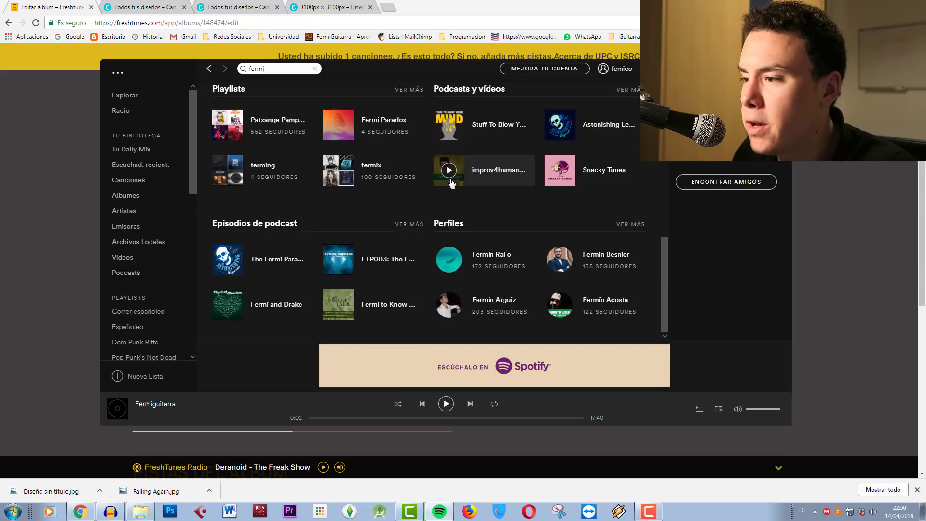
Step: Look through the Spotify search results for "fermi", including the full list of albums
scroll(407, 199, up, 5)
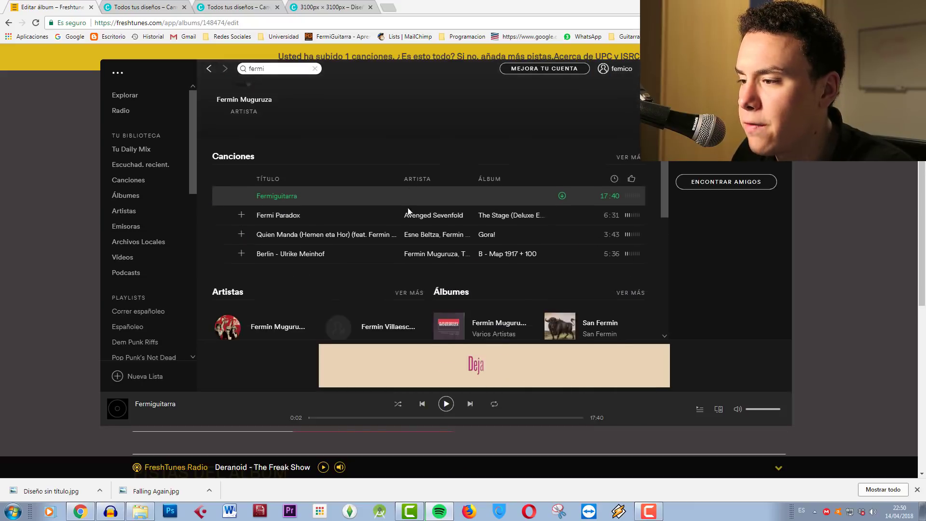
scroll(405, 205, down, 4)
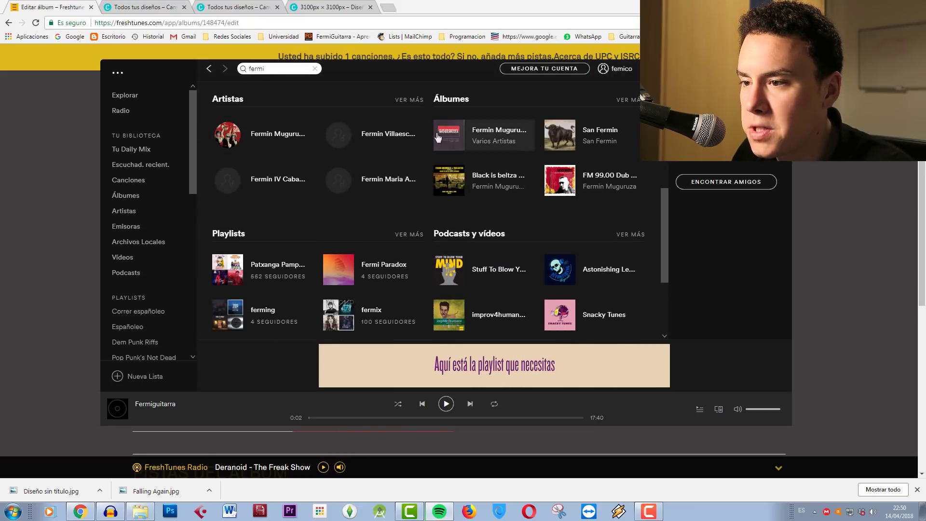
click(630, 99)
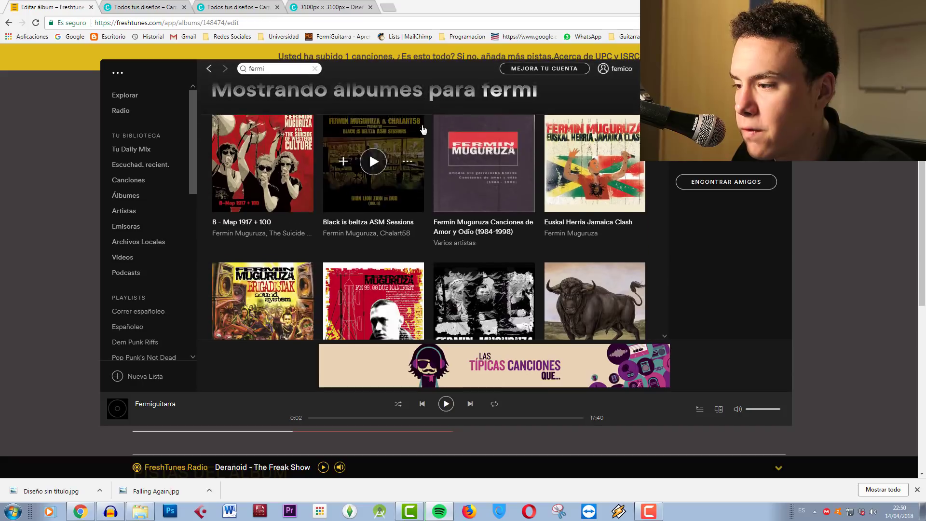
scroll(423, 129, down, 7)
scroll(516, 182, down, 10)
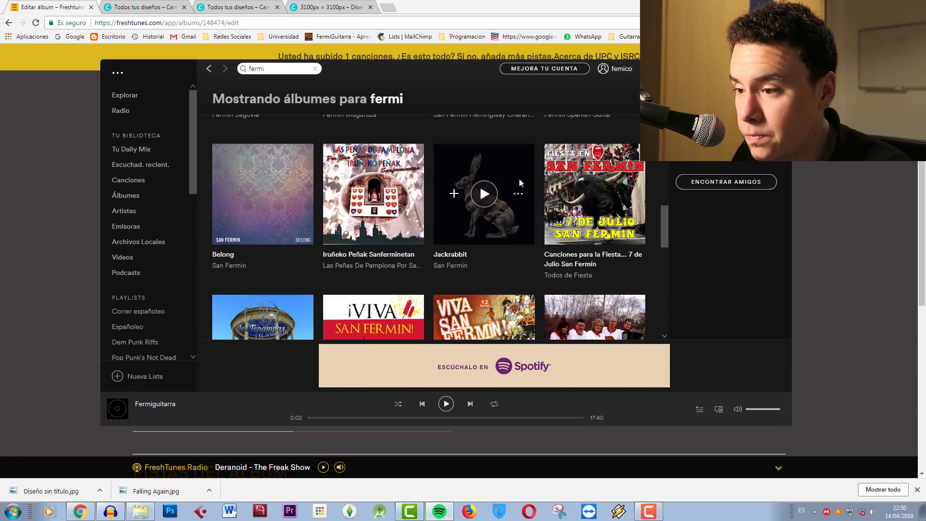
scroll(520, 181, down, 7)
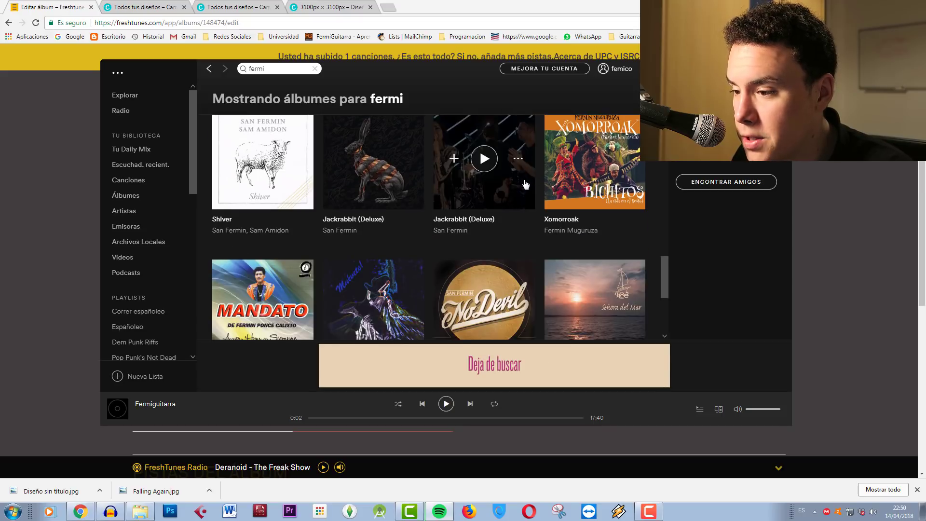
scroll(541, 189, down, 9)
scroll(541, 189, down, 10)
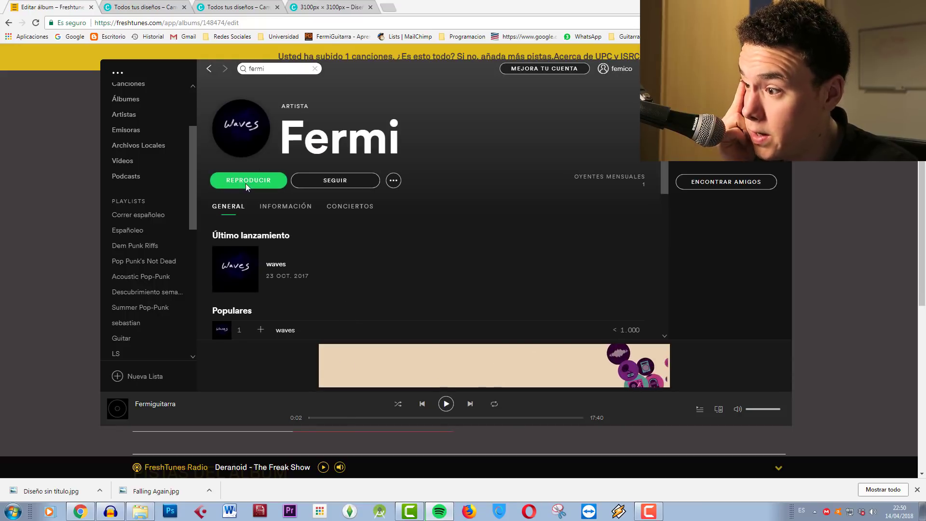
Step: Play the song "waves" from the artist page of Fermi in Spotify, and return to the FreshTunes album page
click(245, 183)
scroll(289, 198, down, 6)
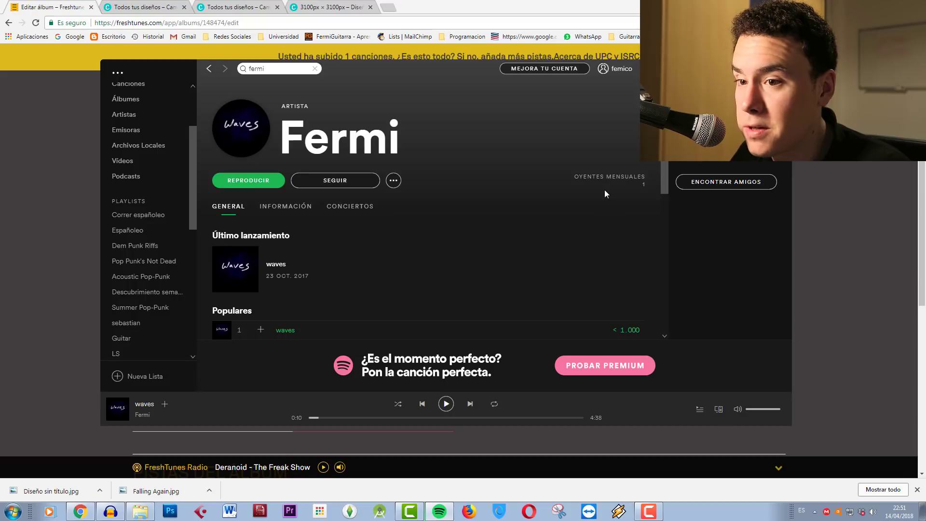
click(794, 172)
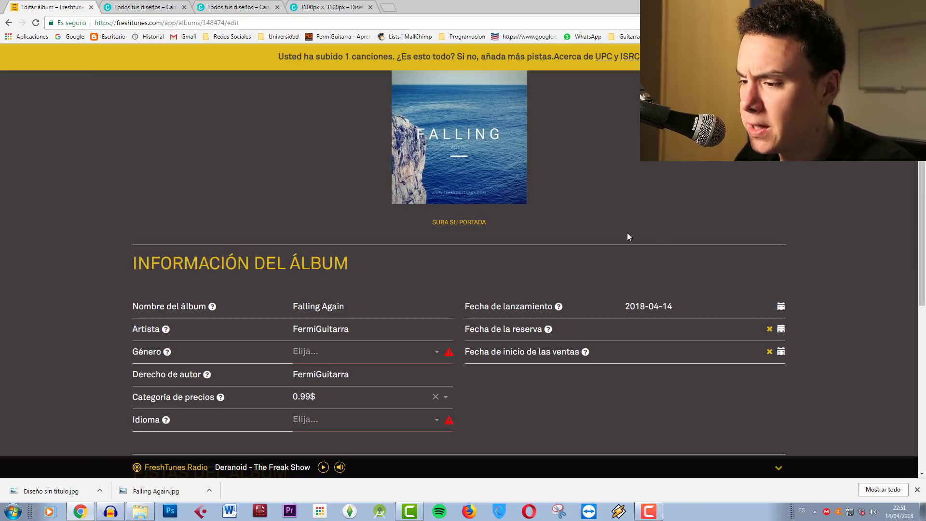
Step: Set the album's genre to Pop
scroll(578, 241, down, 1)
click(336, 304)
scroll(338, 342, down, 2)
scroll(338, 347, up, 2)
click(335, 348)
scroll(397, 290, down, 1)
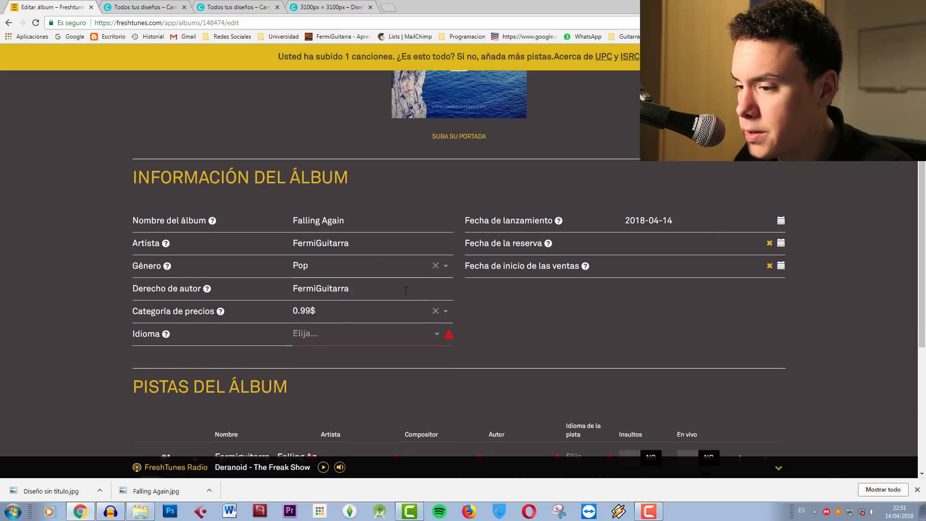
Step: Review the other genres available for the album and close the list without choosing a different one
click(445, 256)
scroll(367, 335, down, 5)
scroll(366, 335, up, 10)
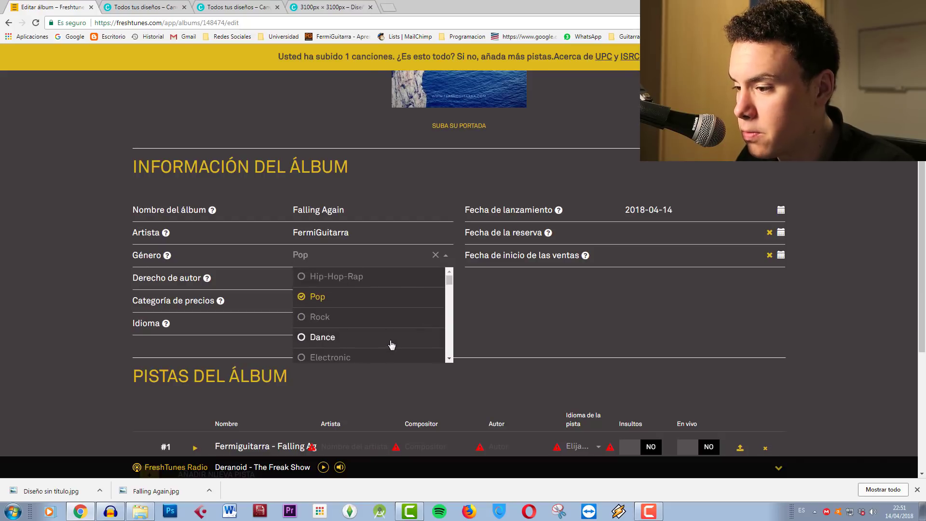
click(444, 258)
click(465, 283)
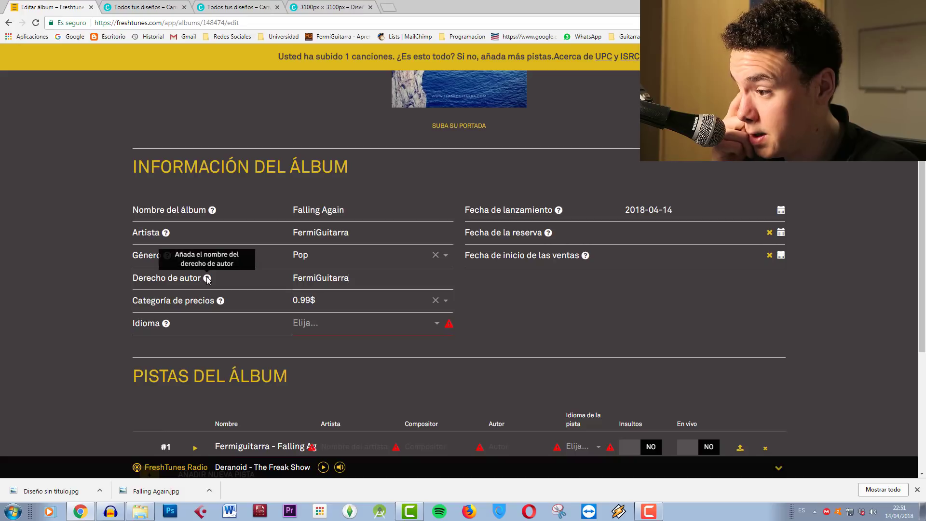
Step: Replace the album's copyright holder with the artist's real name
click(368, 281)
drag(369, 281, 259, 281)
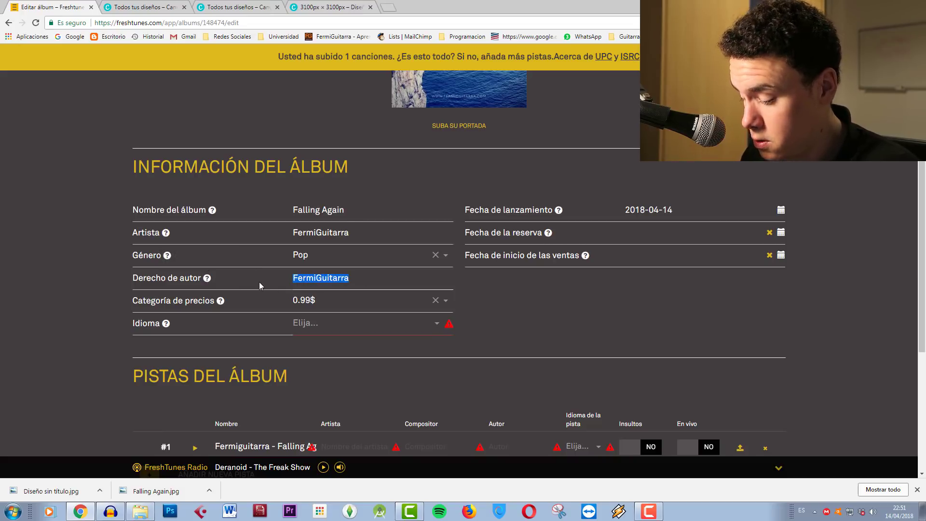
text(Fernando)
key(Down)
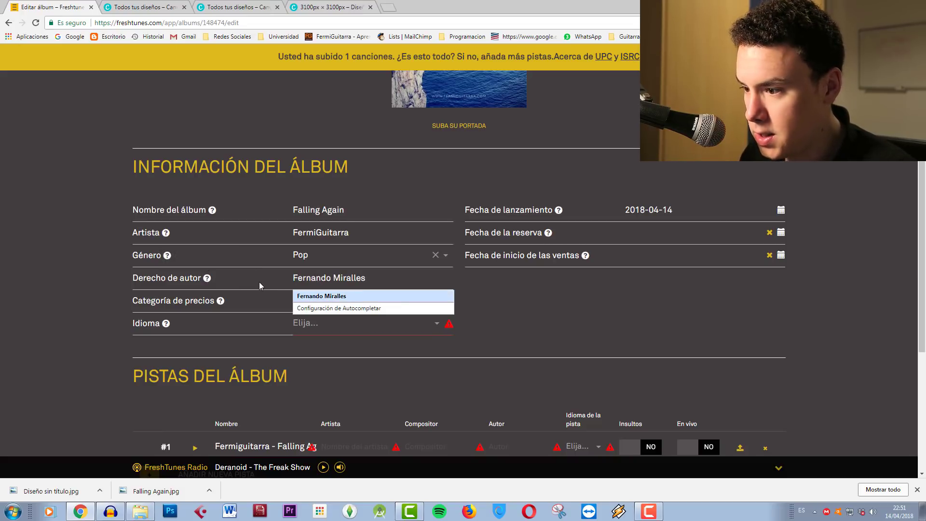
key(Return)
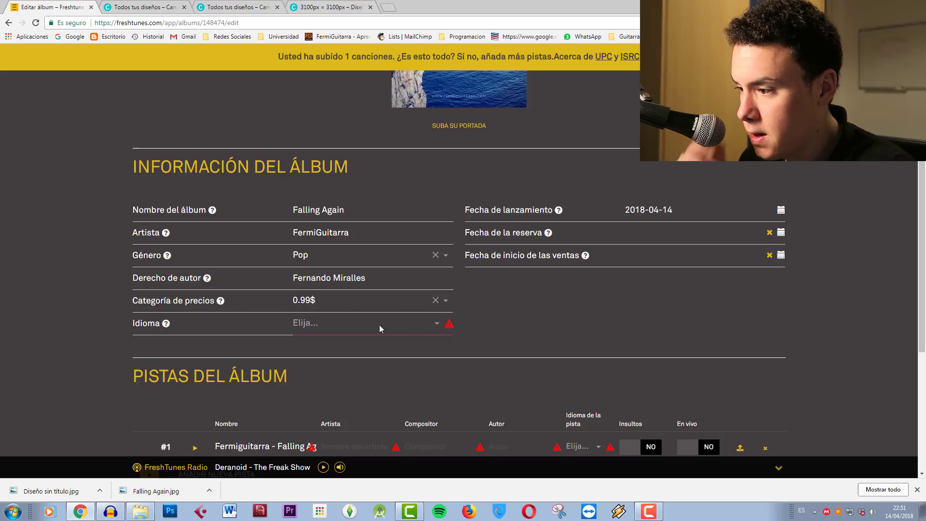
Step: Read the price category help and choose 0.99$ as the album's price
mouse_move(222, 301)
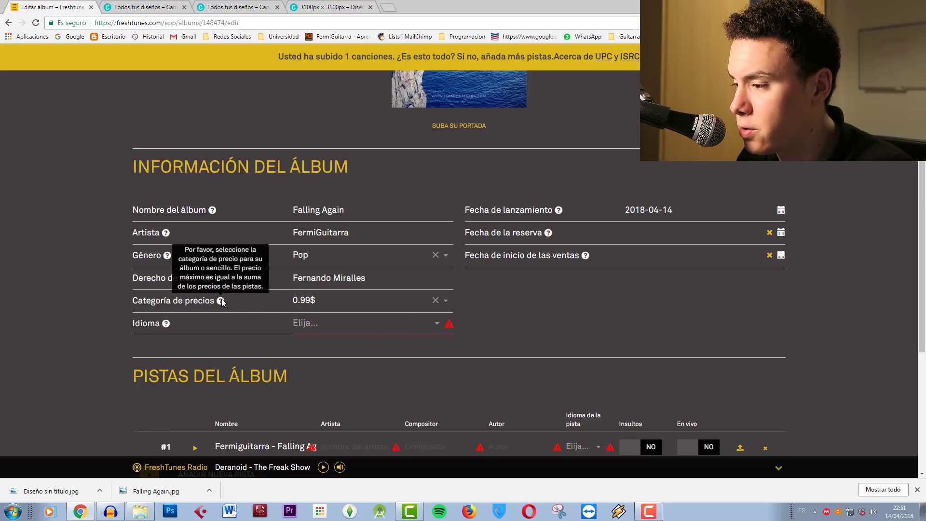
click(437, 306)
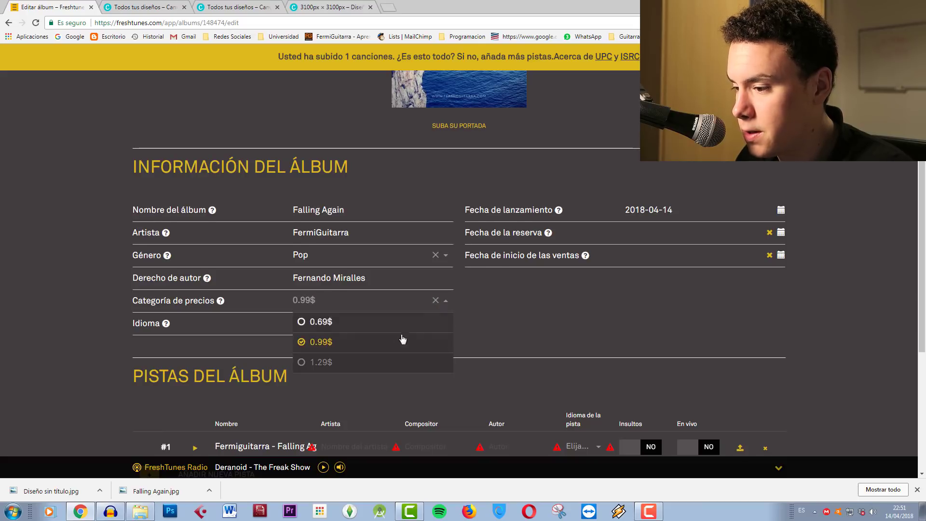
scroll(394, 345, up, 1)
scroll(344, 273, down, 2)
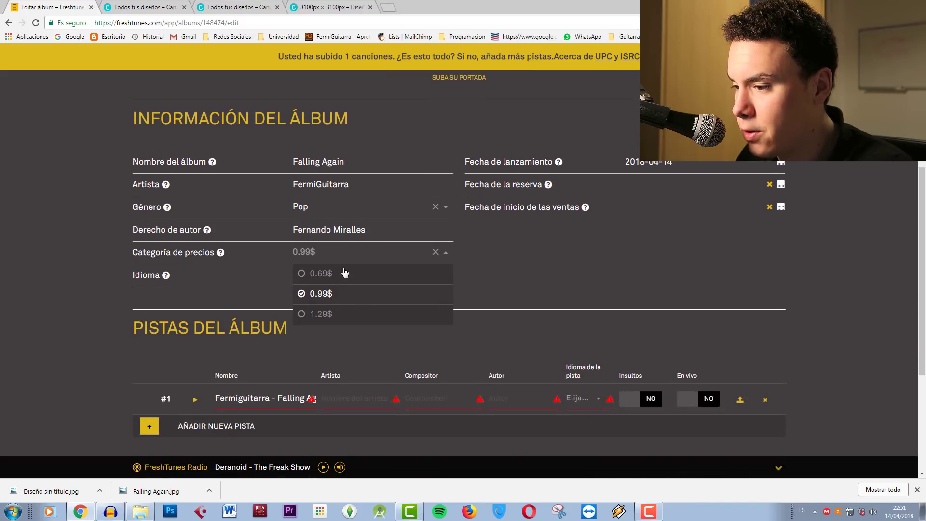
click(332, 294)
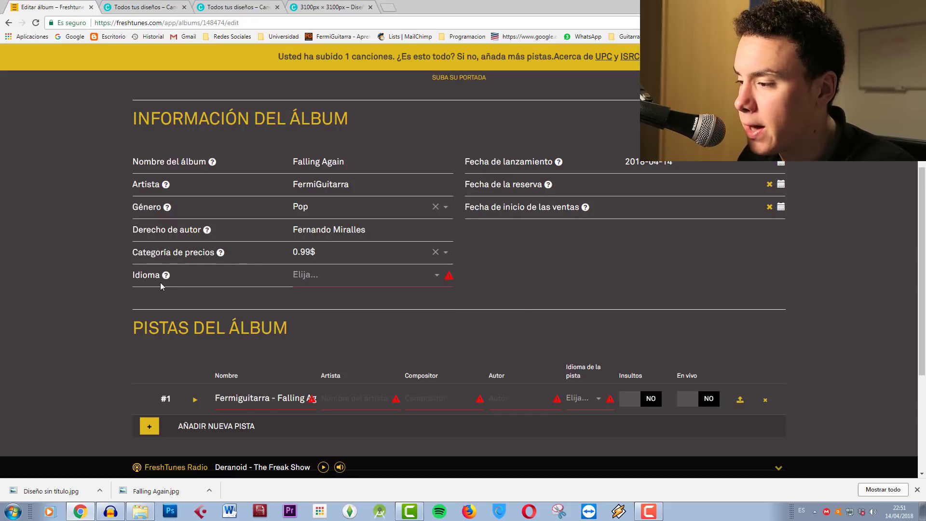
Step: Set the album's language to Spanish
click(357, 275)
text(espa)
key(BackSpace)
key(BackSpace)
key(BackSpace)
text(span)
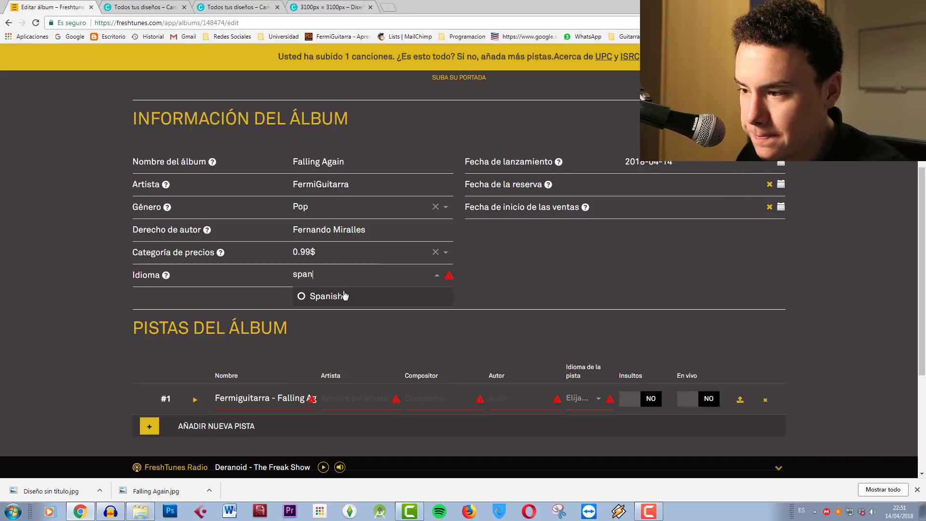
click(343, 296)
Step: Read the help notes for the album's release, reservation and sales start dates
scroll(539, 258, up, 1)
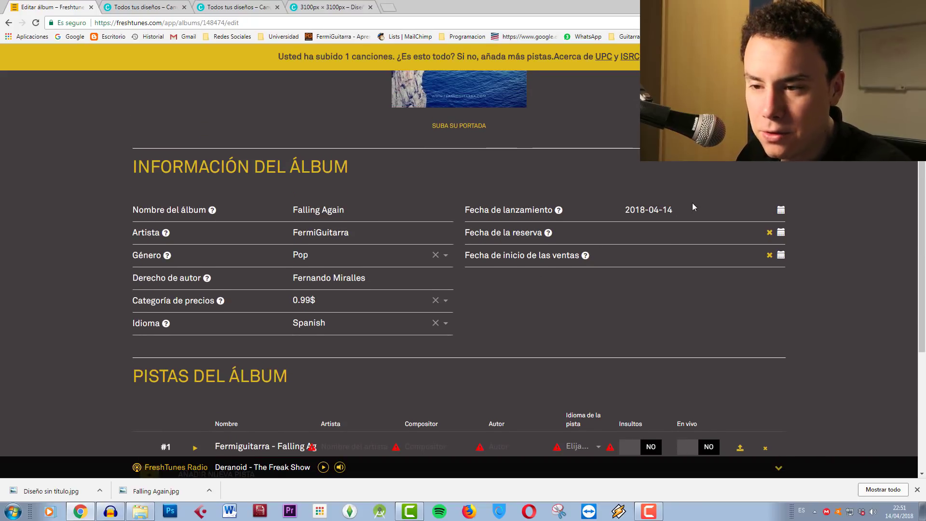
mouse_move(547, 232)
mouse_move(558, 211)
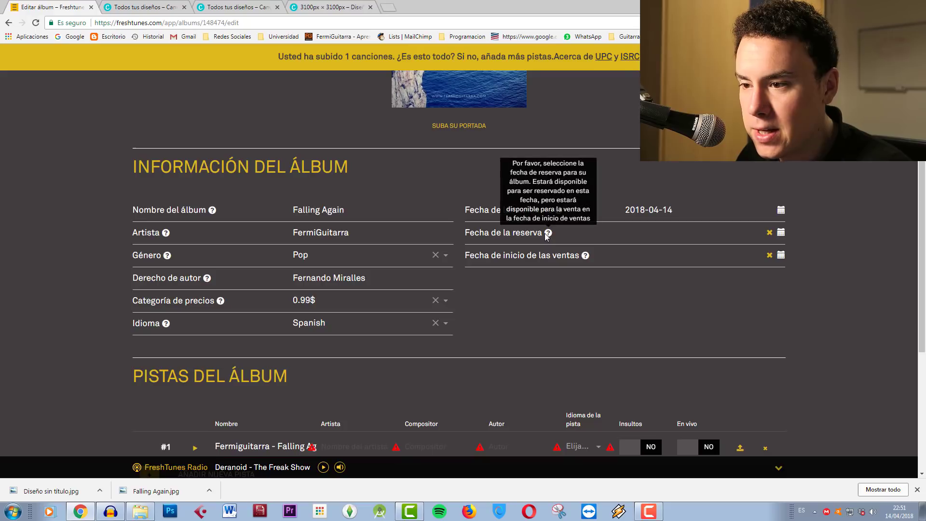
mouse_move(585, 256)
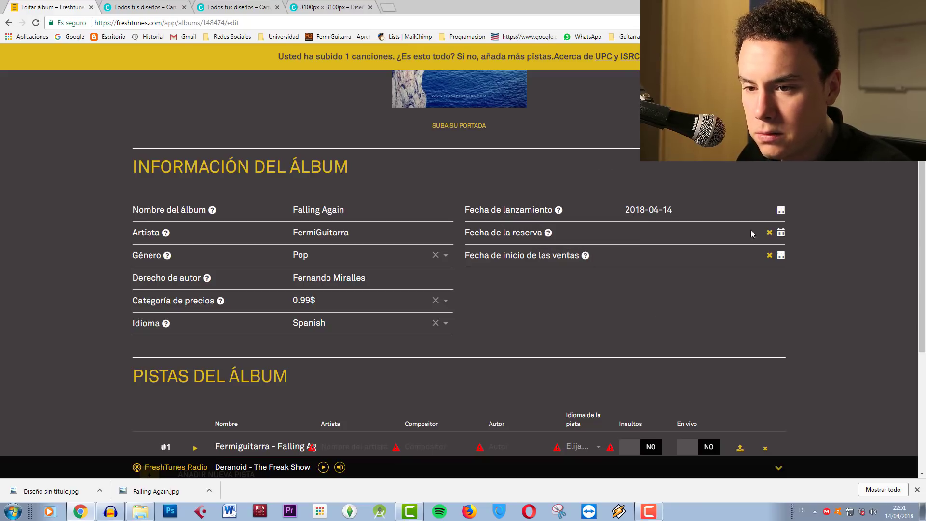
Step: Shorten the track's name to Falling Again and enter FermiGuitarra as its artist
scroll(676, 288, down, 3)
scroll(325, 274, down, 1)
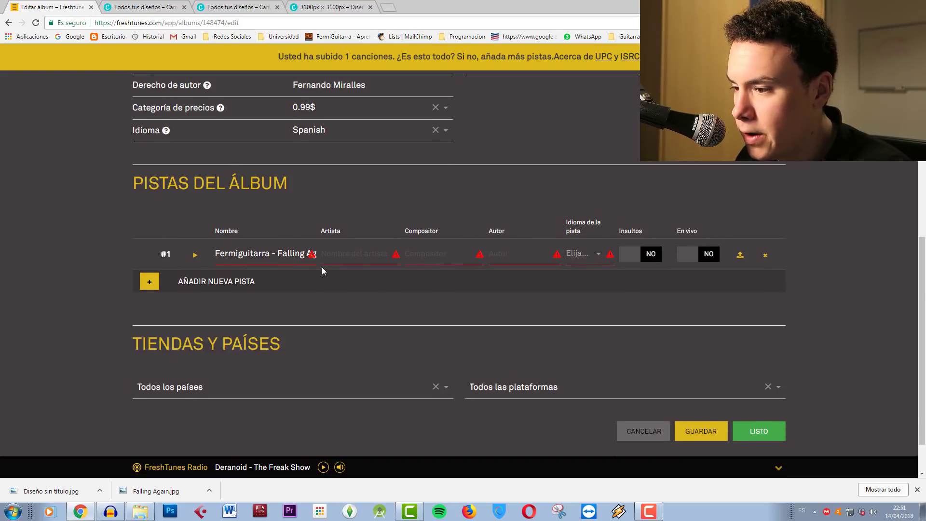
drag(278, 253, 156, 253)
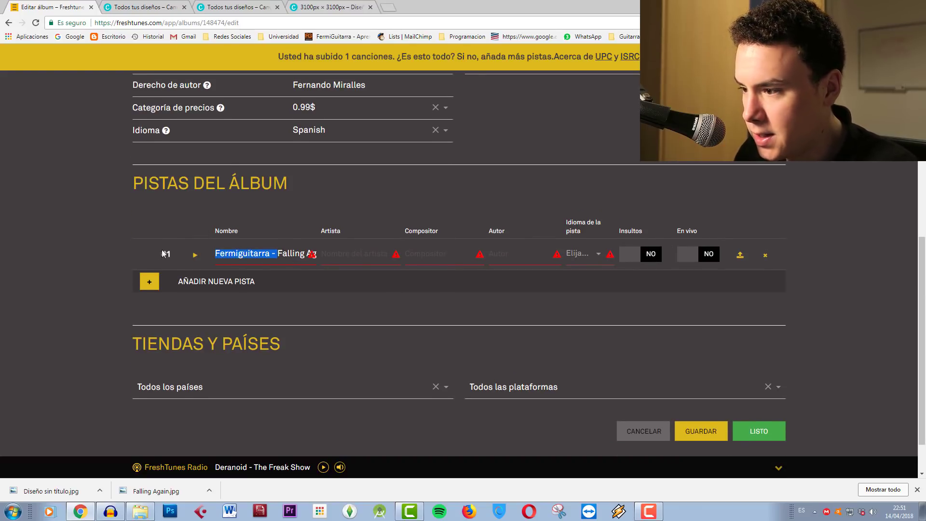
key(BackSpace)
click(382, 255)
text(FermiGuitarra)
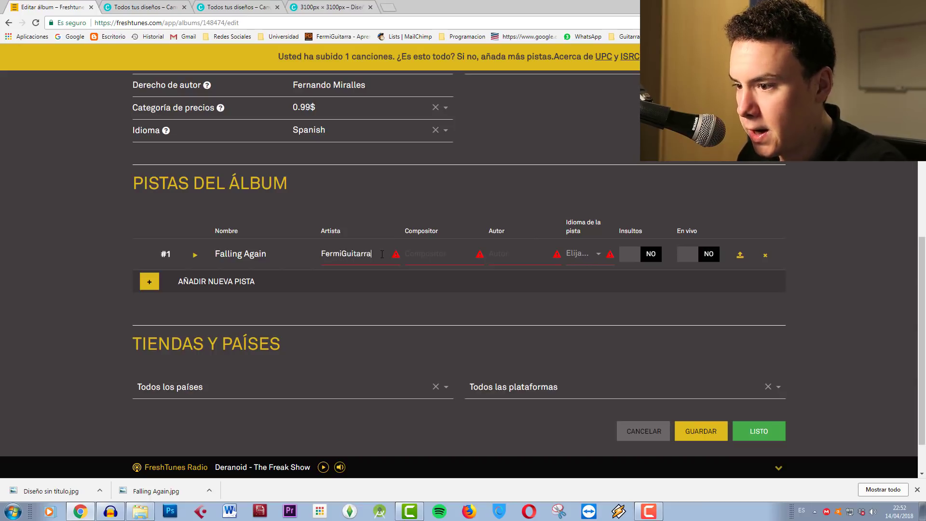
Step: Enter the musician's full name as both composer and author of the track
click(422, 249)
text(Fernando Miralles)
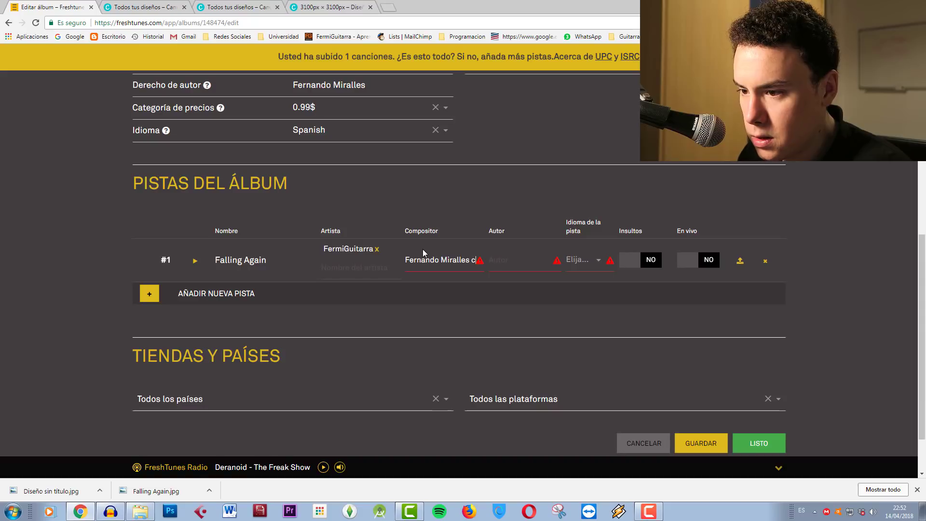
text( Coll)
click(532, 262)
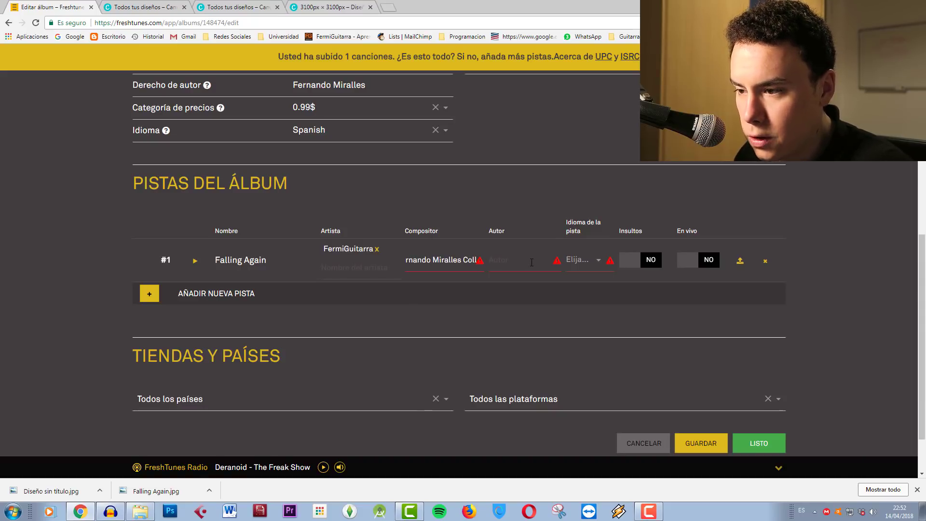
text(Fernando Miralles Coll)
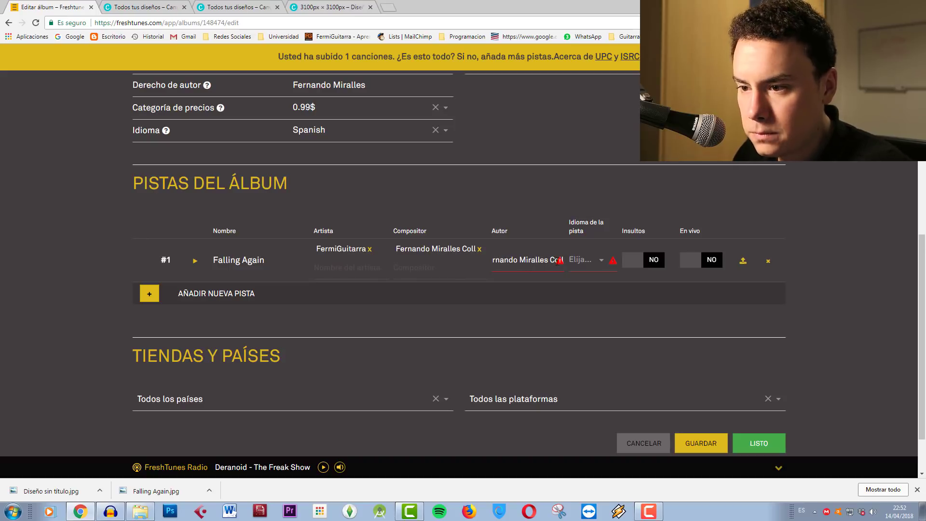
Step: Set the track's language to English
click(589, 263)
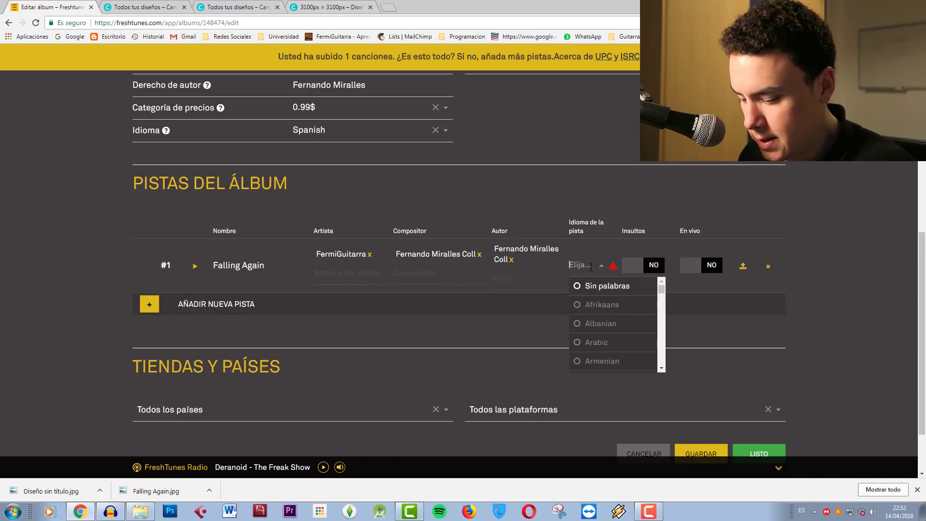
text(engl)
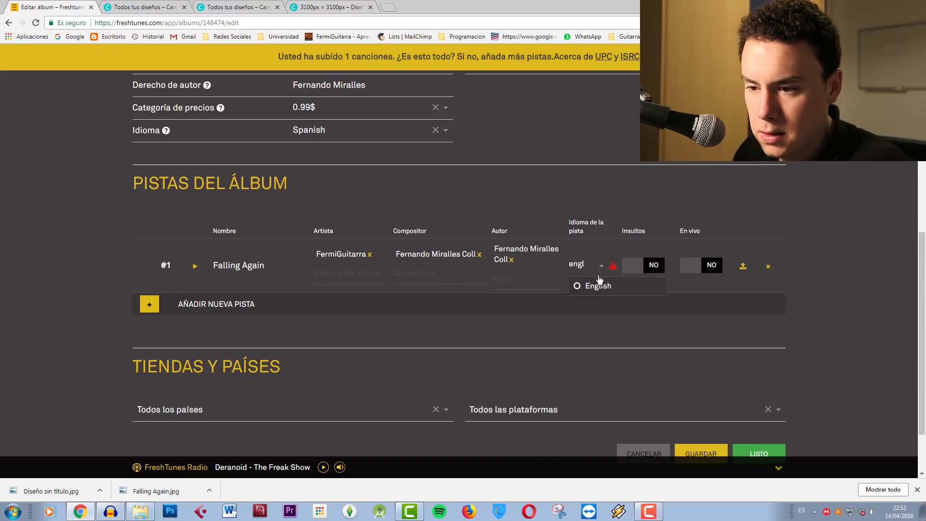
click(600, 288)
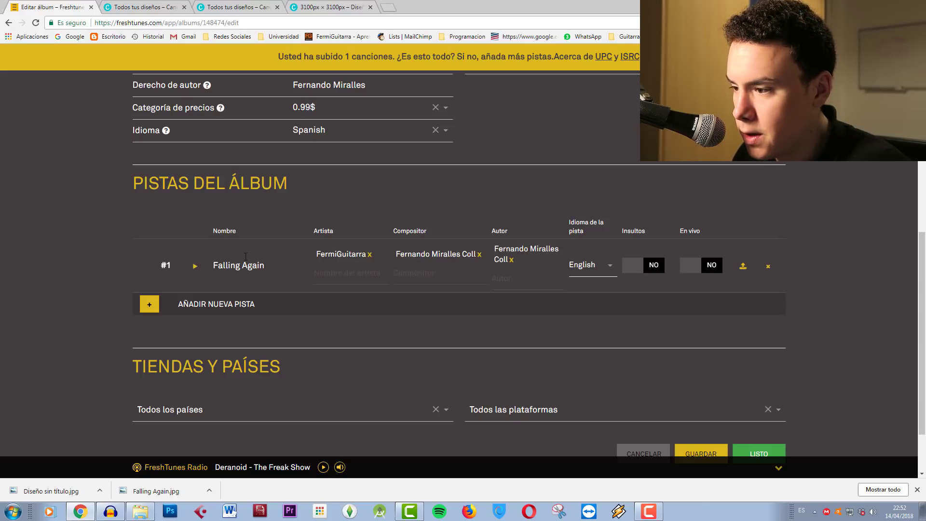
Step: Play a short preview of the Falling Again track, stop it, and review the completed album form
click(195, 268)
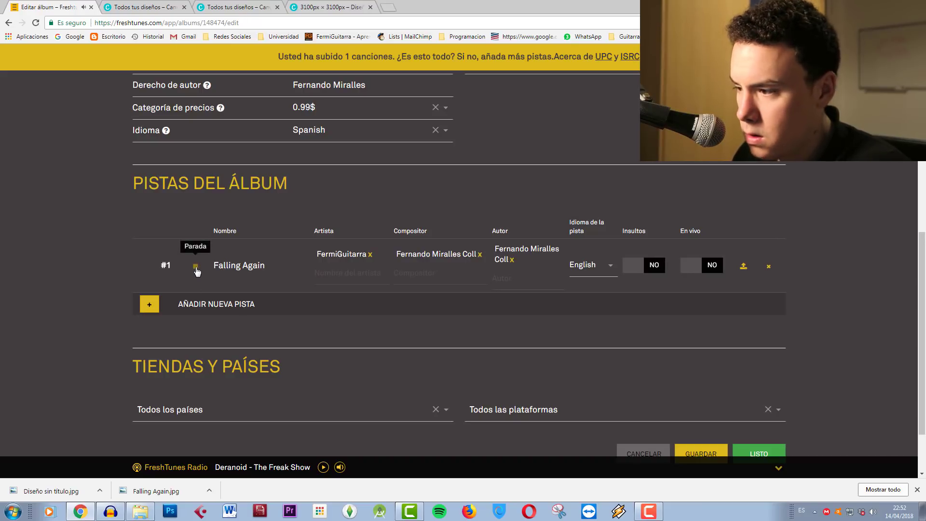
click(196, 267)
scroll(484, 284, down, 1)
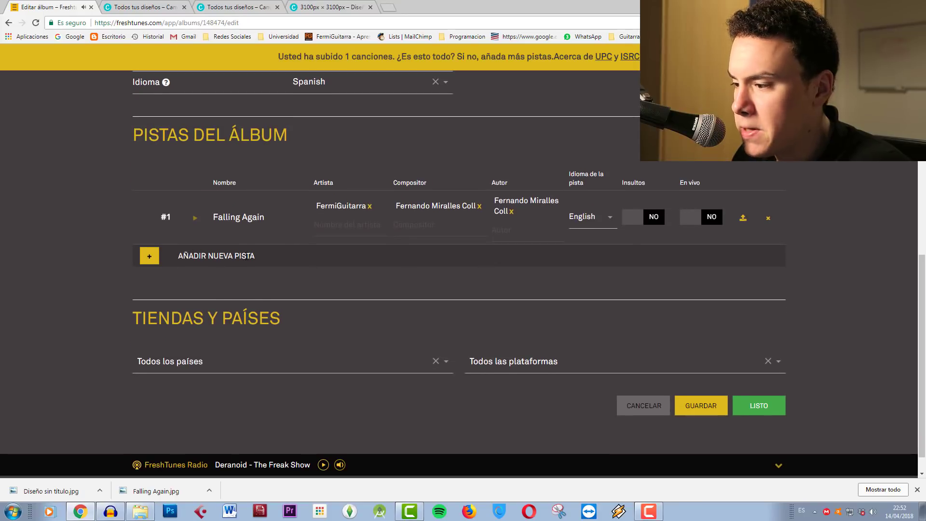
scroll(257, 214, up, 6)
scroll(268, 208, down, 5)
scroll(268, 212, up, 8)
scroll(270, 214, down, 6)
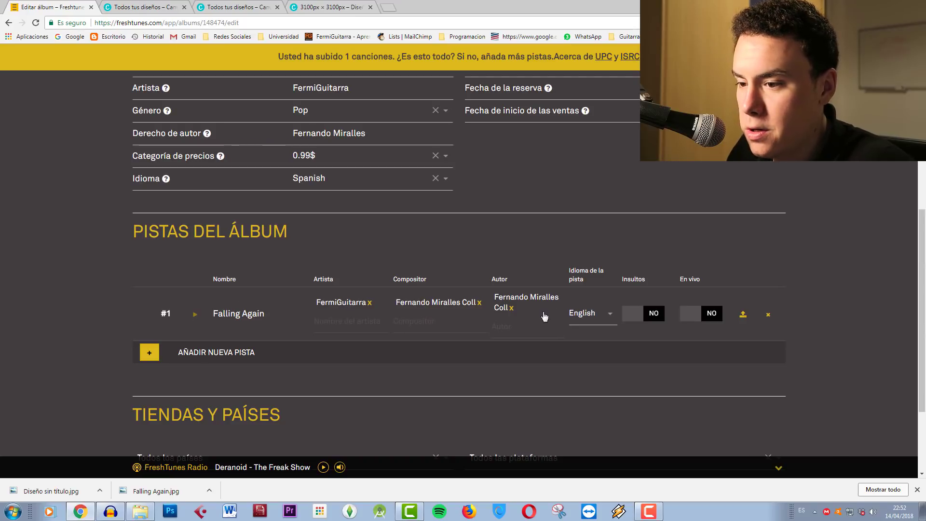
Step: Check the country and platform options for distribution, leaving all countries and all platforms selected
scroll(751, 273, down, 2)
scroll(699, 289, down, 2)
click(322, 324)
click(326, 322)
click(612, 336)
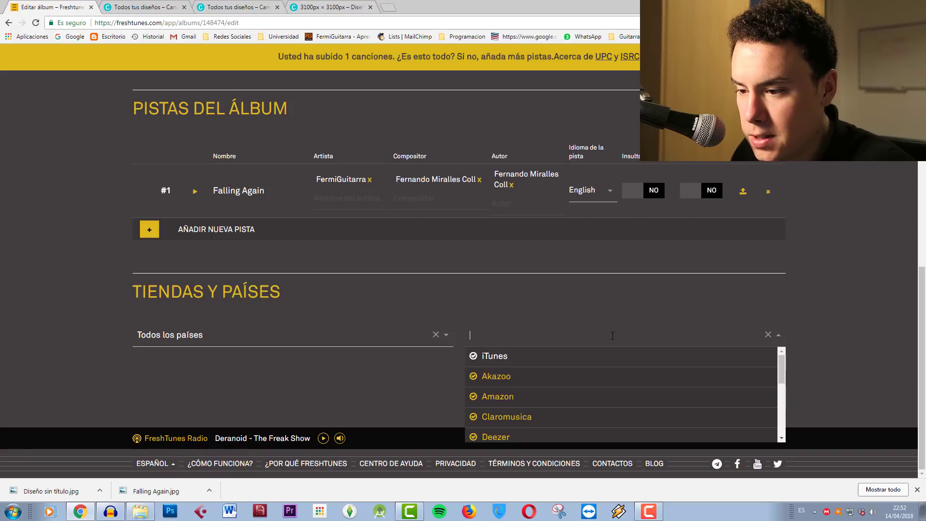
click(668, 302)
Step: Save the album and submit it for publication as finished
click(715, 380)
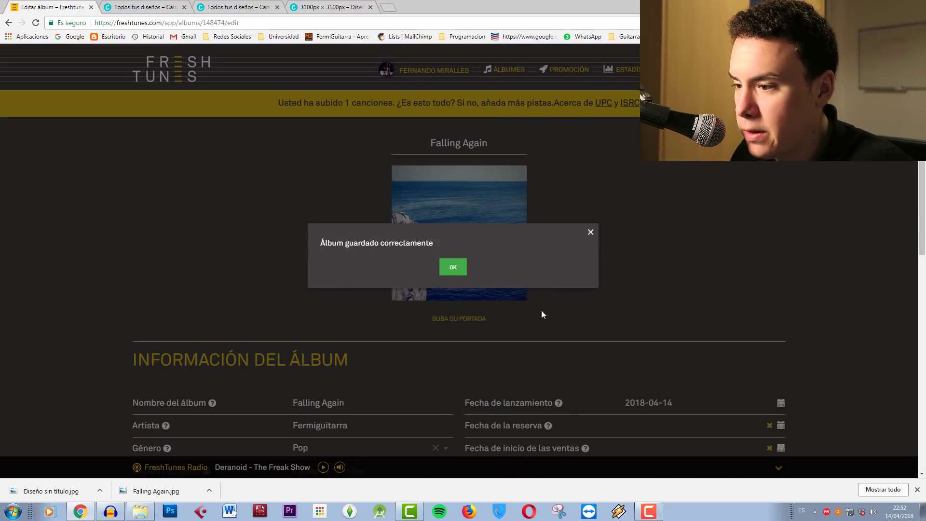
click(456, 267)
scroll(650, 324, down, 10)
click(766, 383)
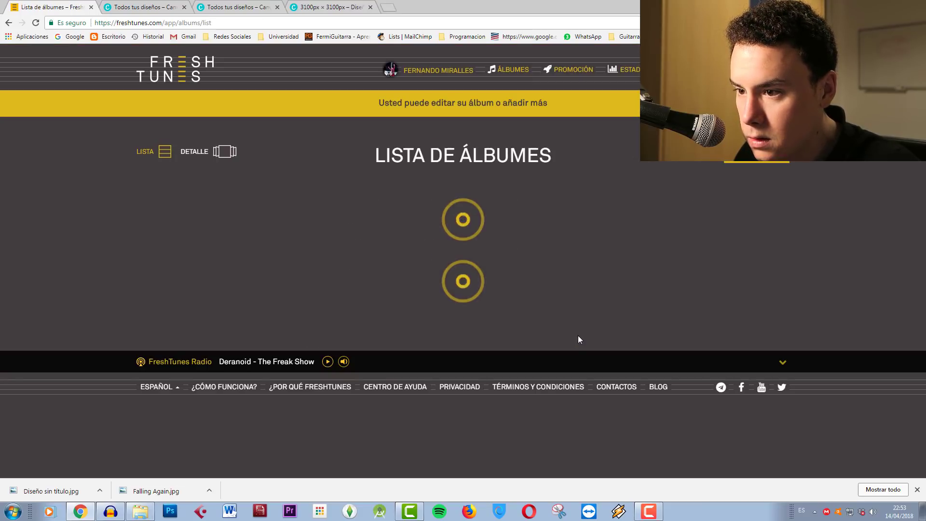
Step: Look over the album list page and check the entry for Falling Again
scroll(577, 335, down, 4)
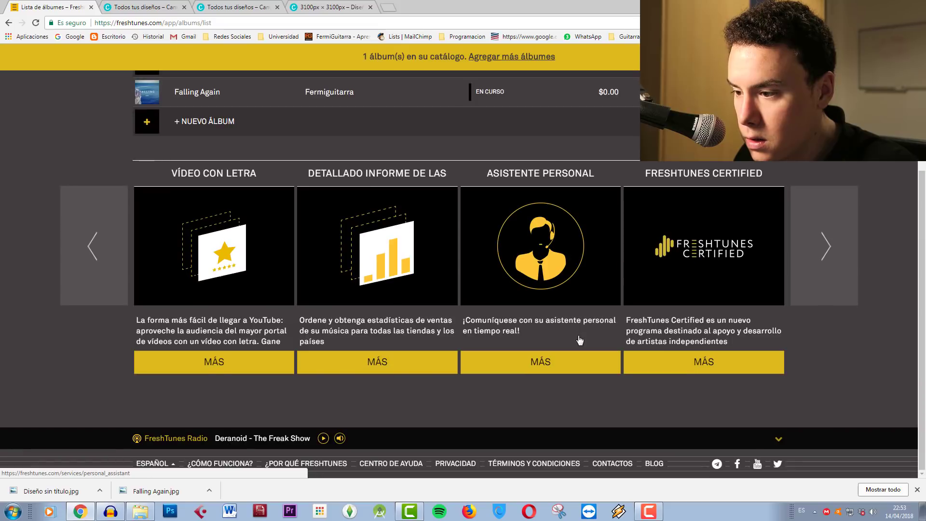
scroll(579, 337, up, 3)
scroll(579, 340, up, 1)
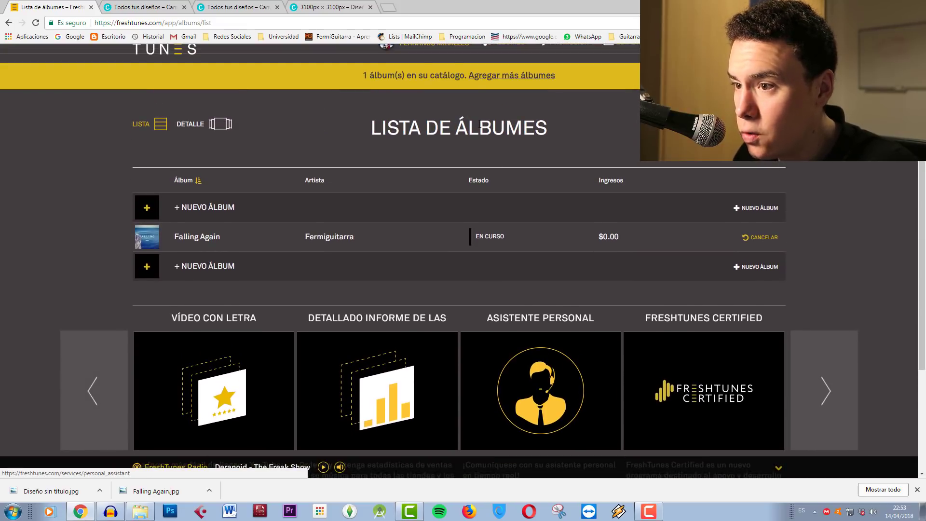